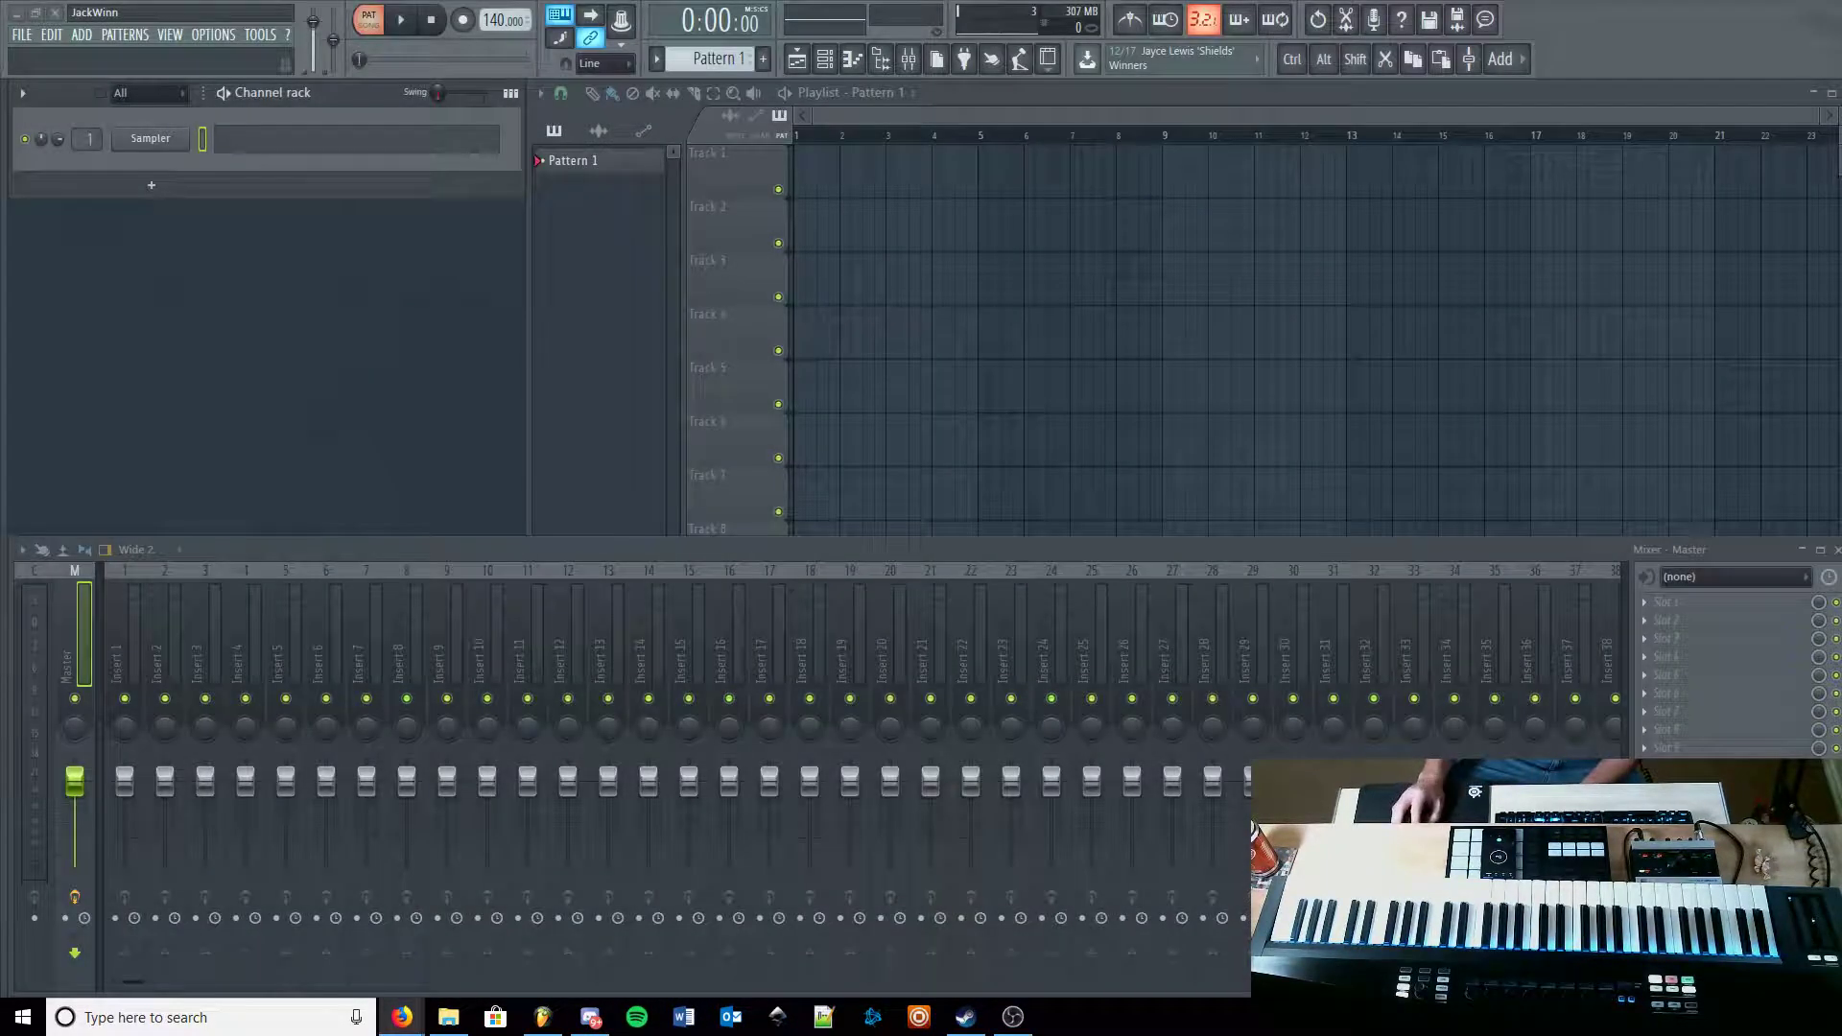
{"action": "left_click_drag", "start_coordinate": [1841, 158], "coordinate": [1046, 1]}
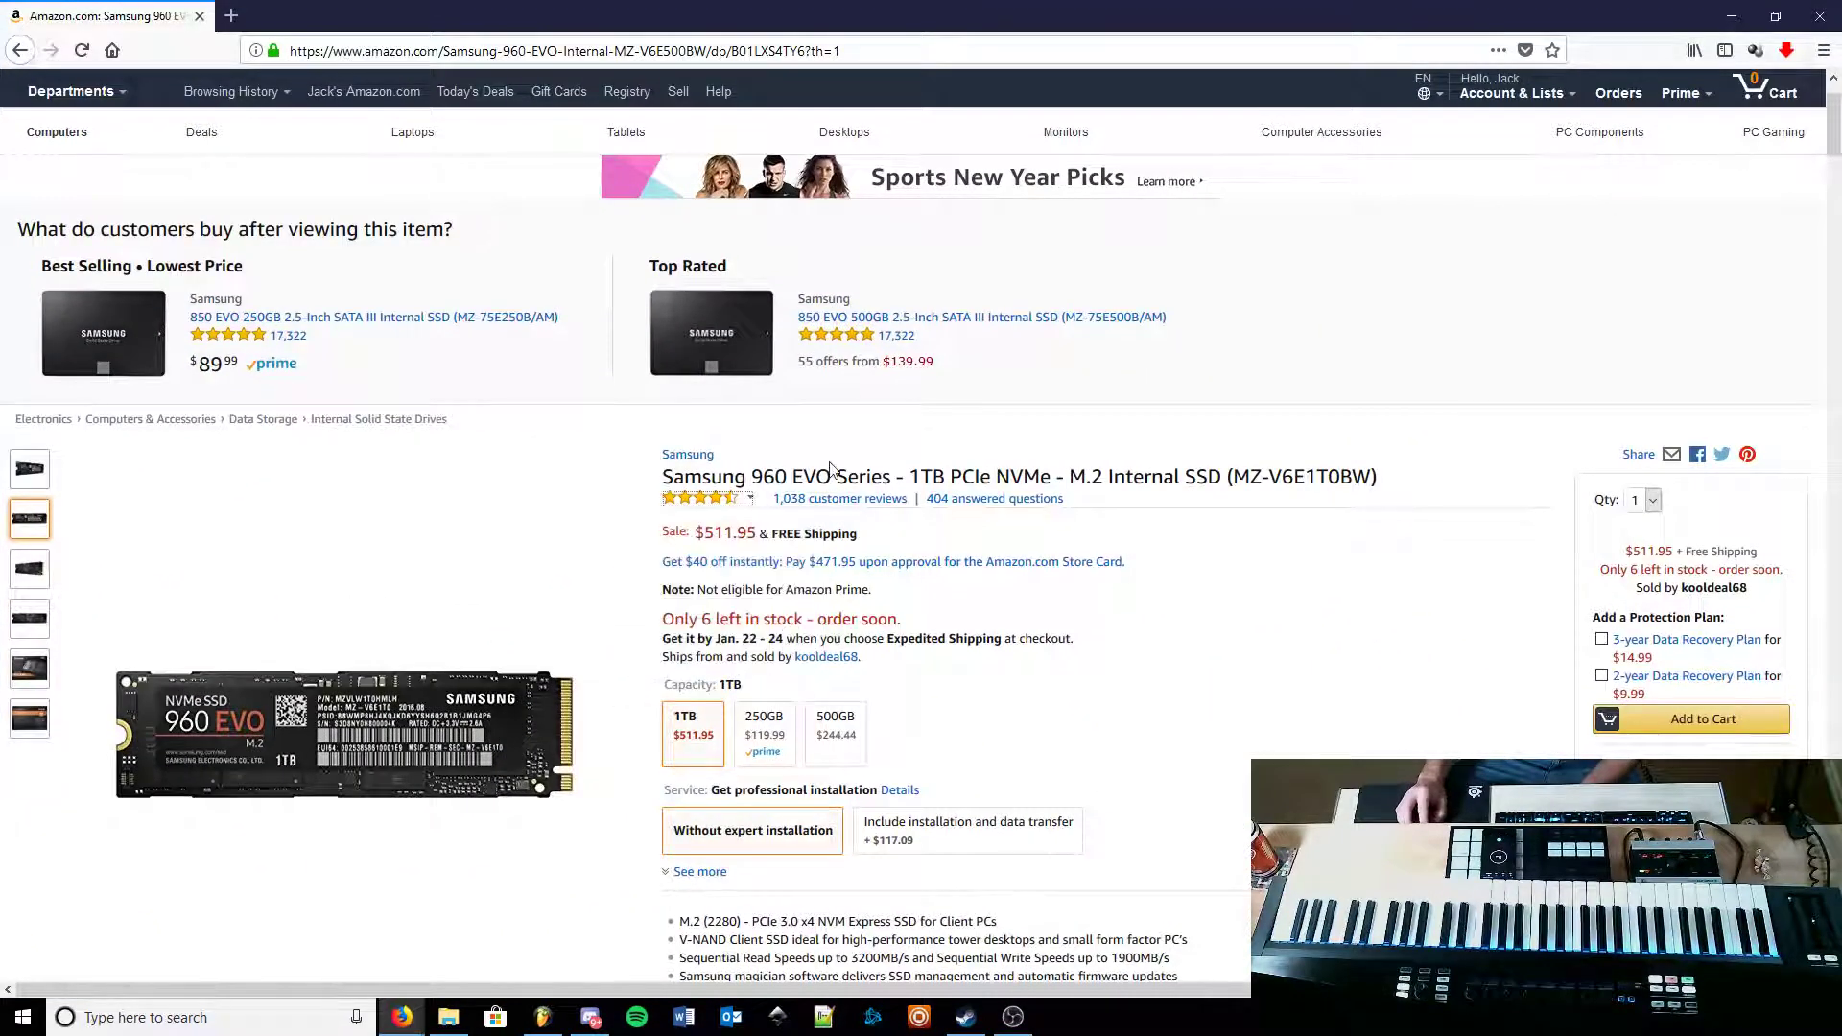
{"action": "left_click", "coordinate": [33, 488]}
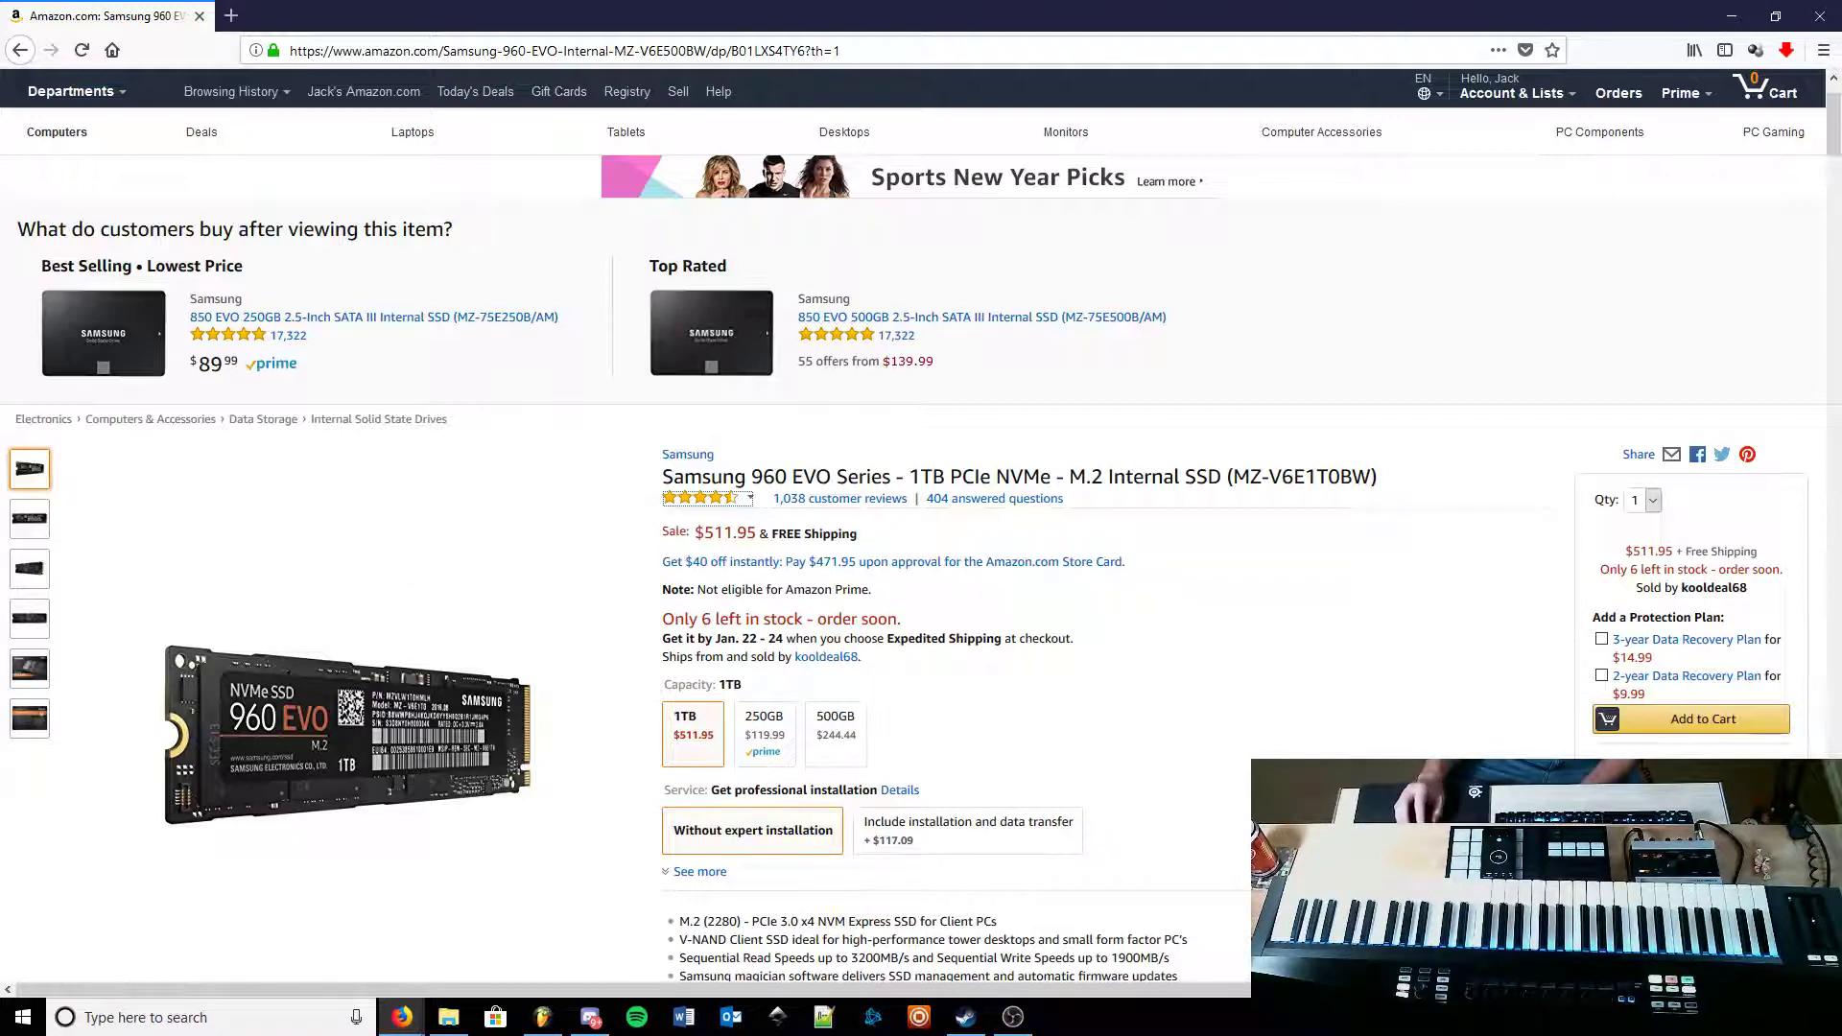
{"action": "left_click", "coordinate": [1826, 13]}
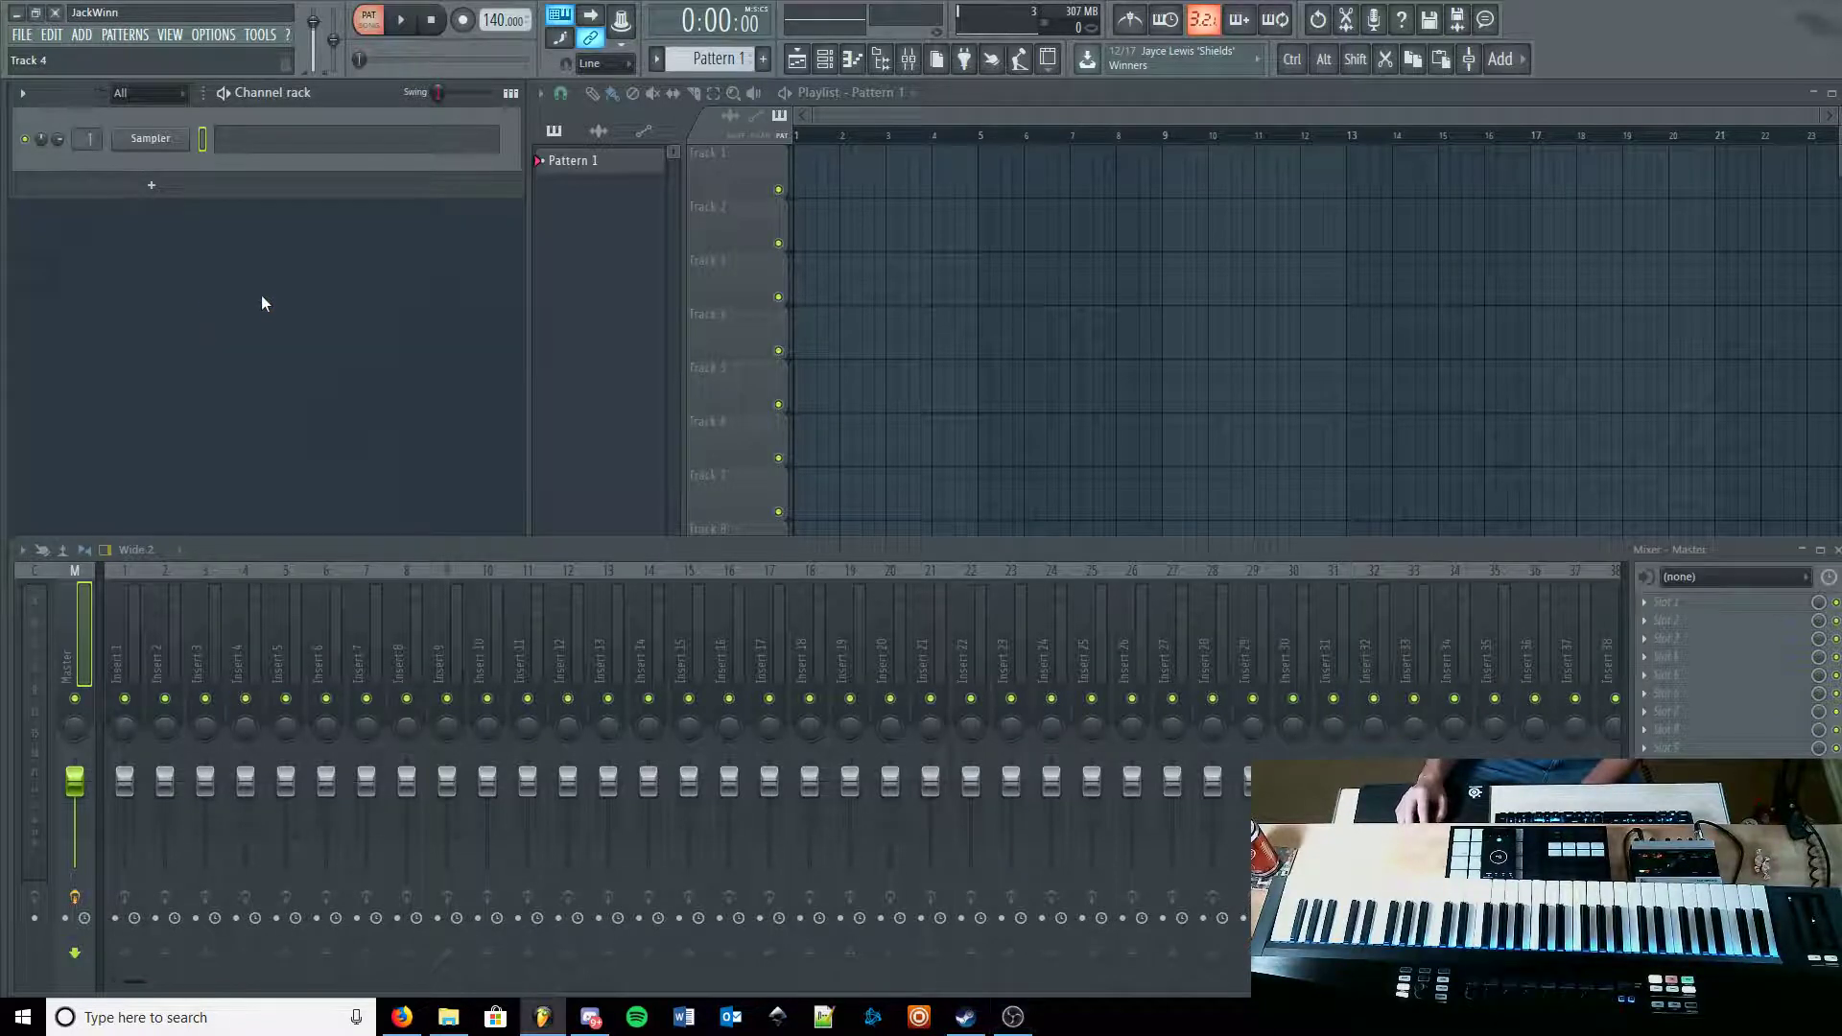
Step: Add a Kontakt 5 instrument to the channel rack and reposition its plugin window
{"action": "key", "text": "alt+p"}
{"action": "left_click_drag", "start_coordinate": [468, 505], "coordinate": [154, 140]}
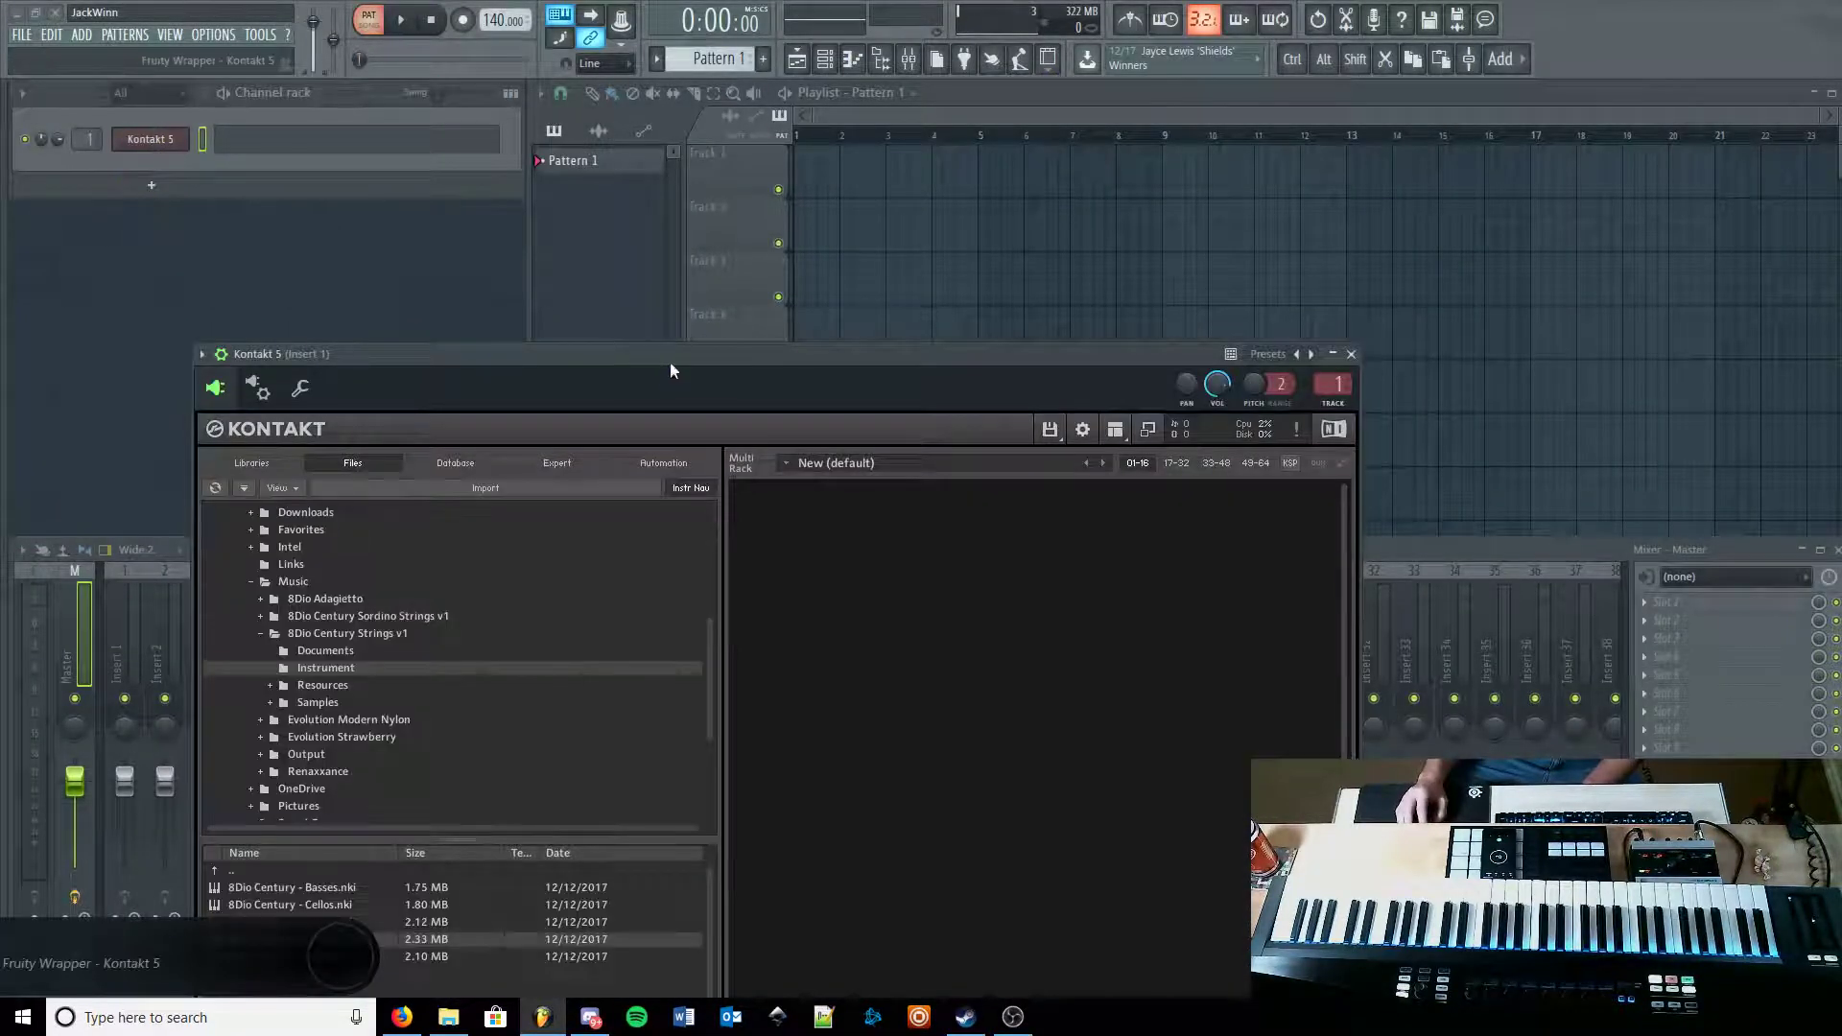
{"action": "left_click_drag", "start_coordinate": [670, 360], "coordinate": [742, 101]}
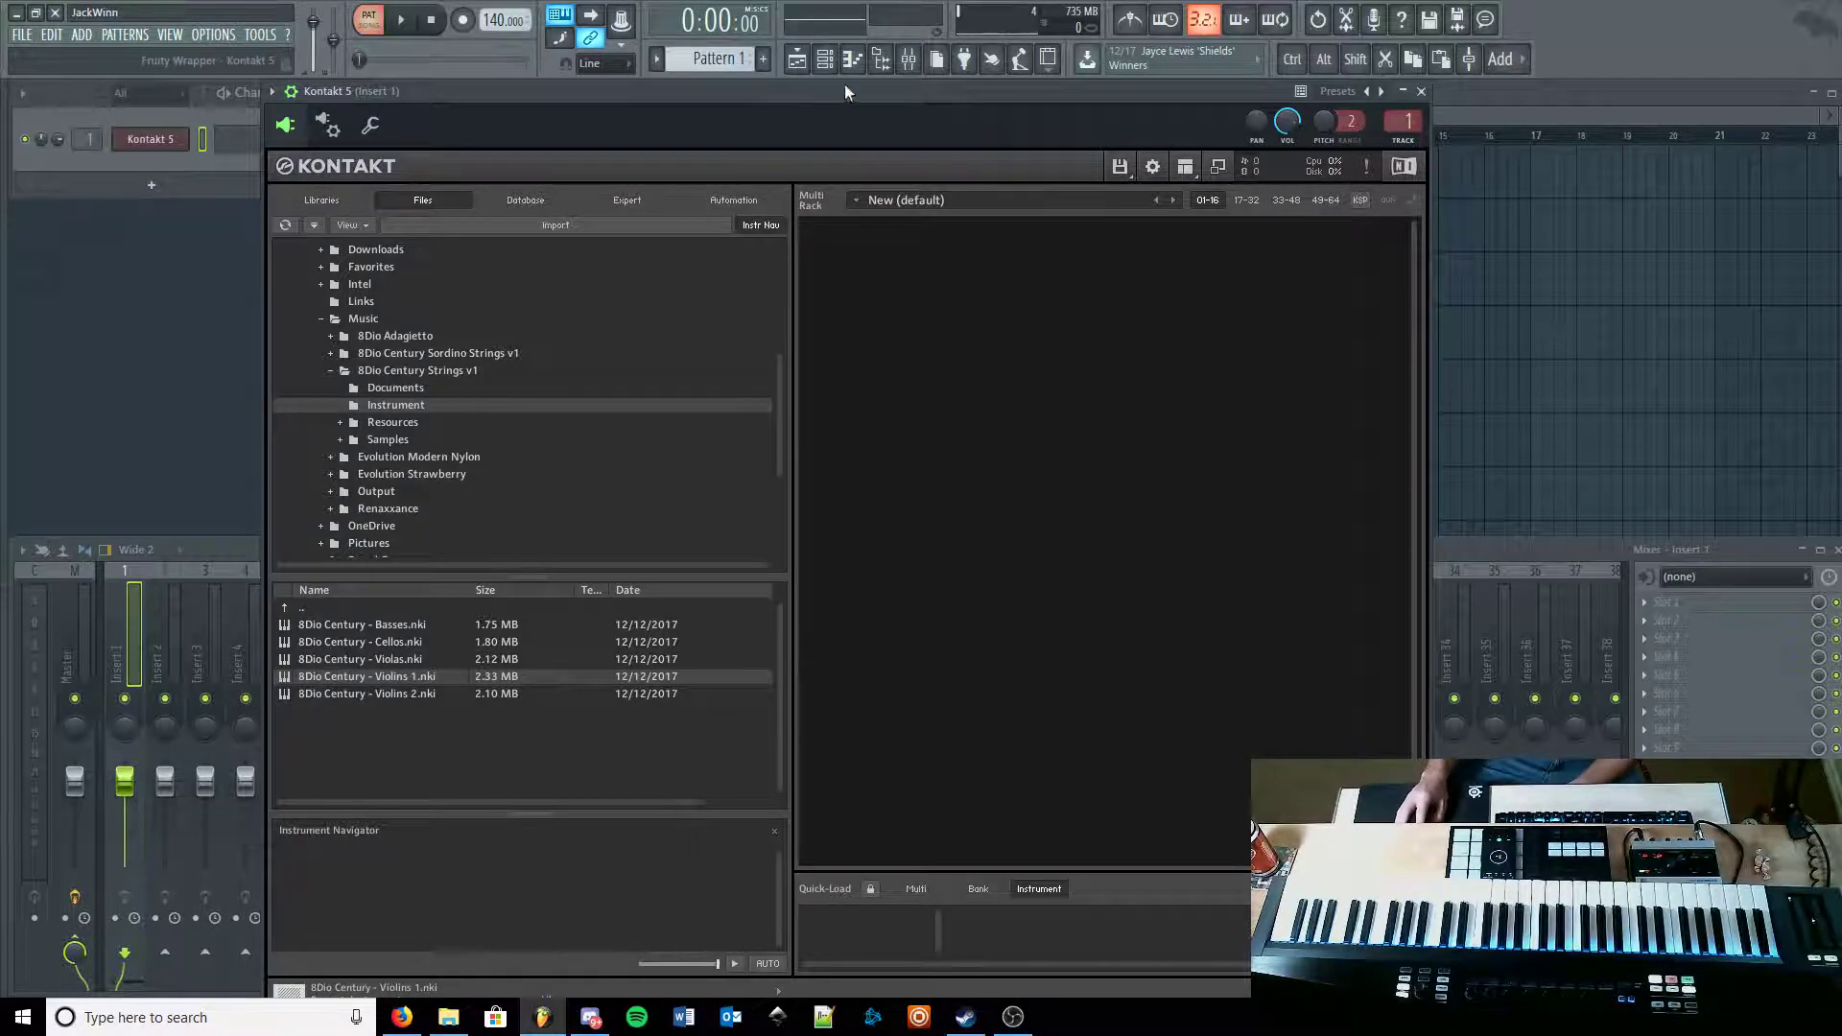
{"action": "left_click_drag", "start_coordinate": [852, 96], "coordinate": [815, 95]}
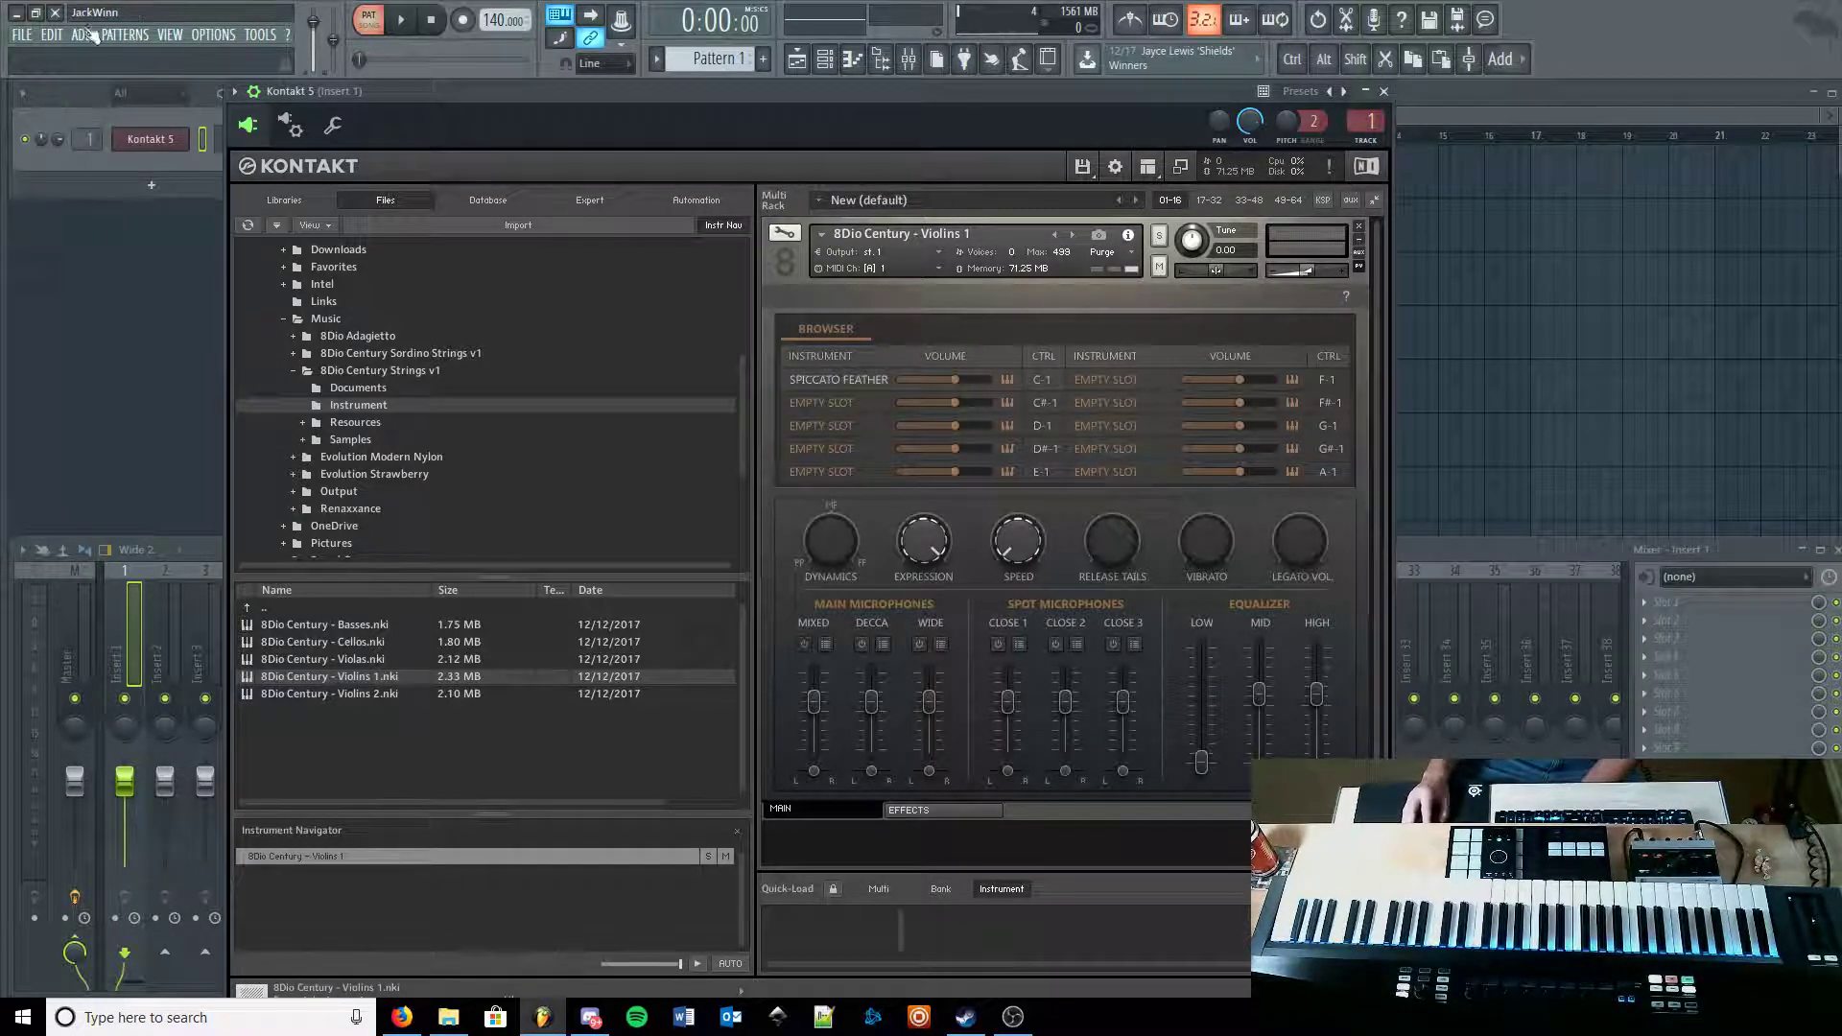
Step: Close the Kontakt window and exit FL Studio without saving the project
{"action": "left_click", "coordinate": [1384, 91]}
{"action": "left_click", "coordinate": [54, 12]}
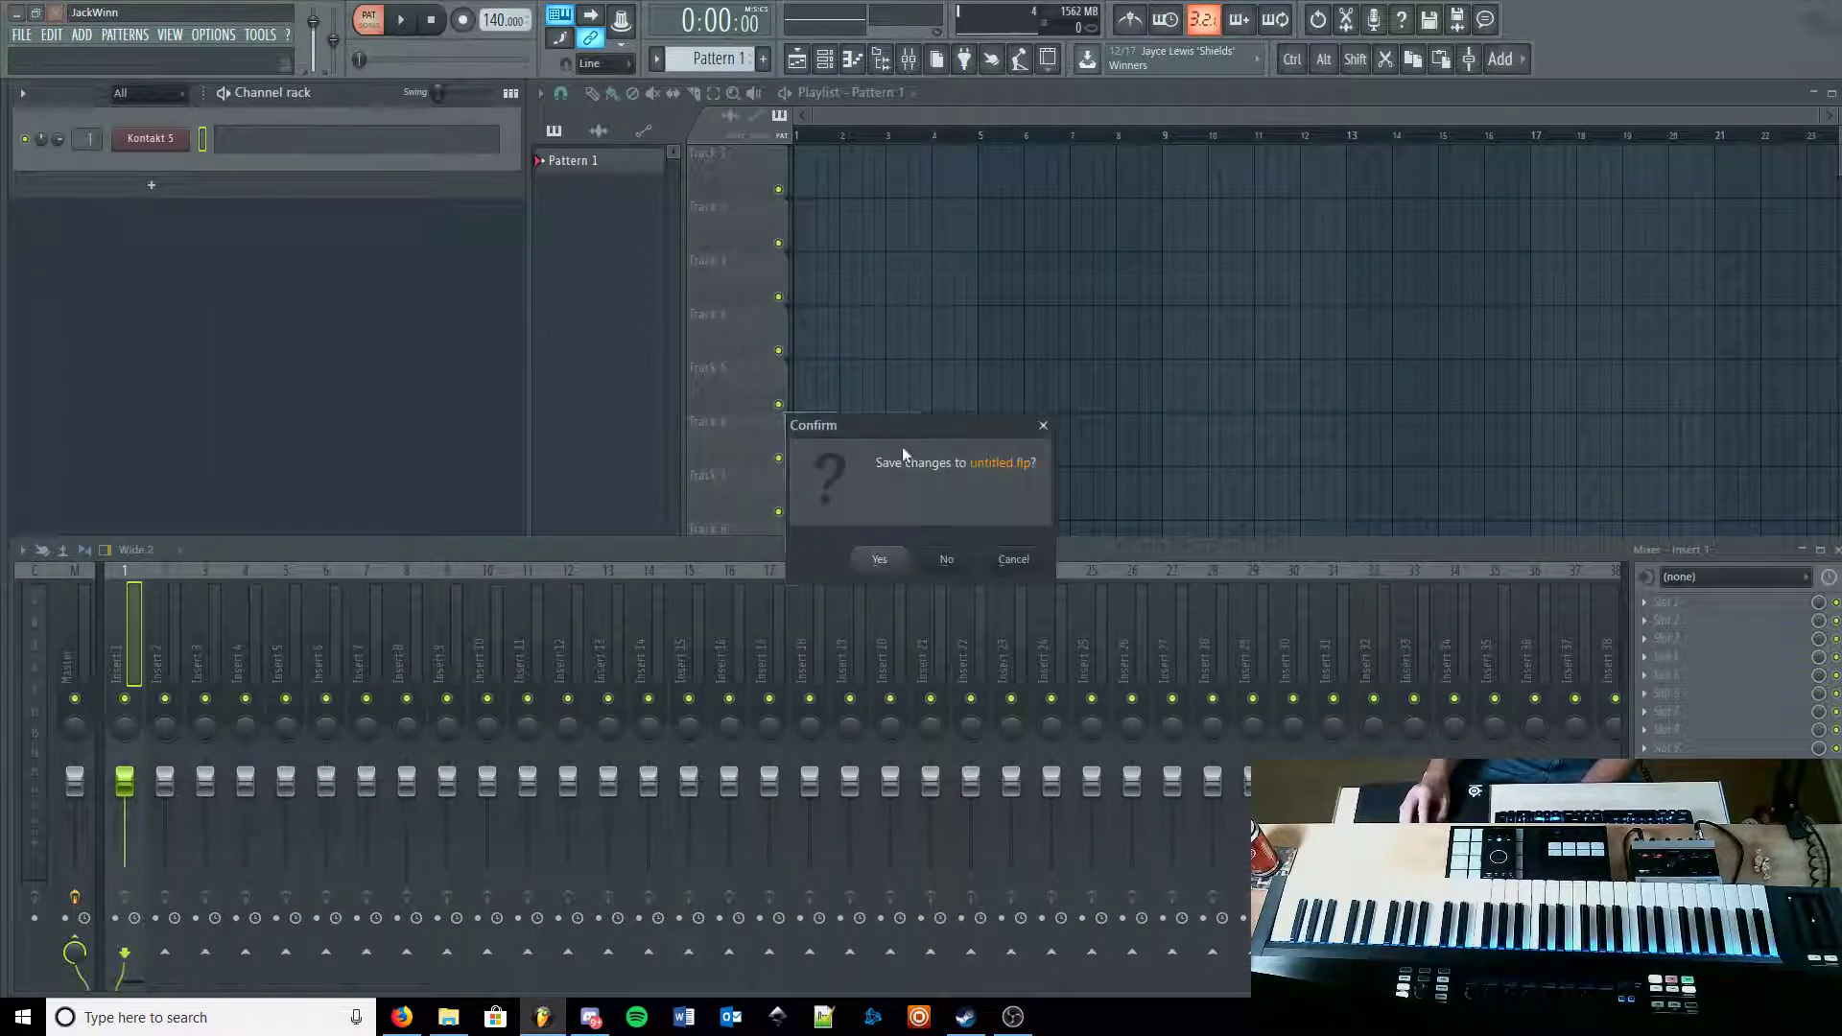
{"action": "left_click", "coordinate": [950, 561]}
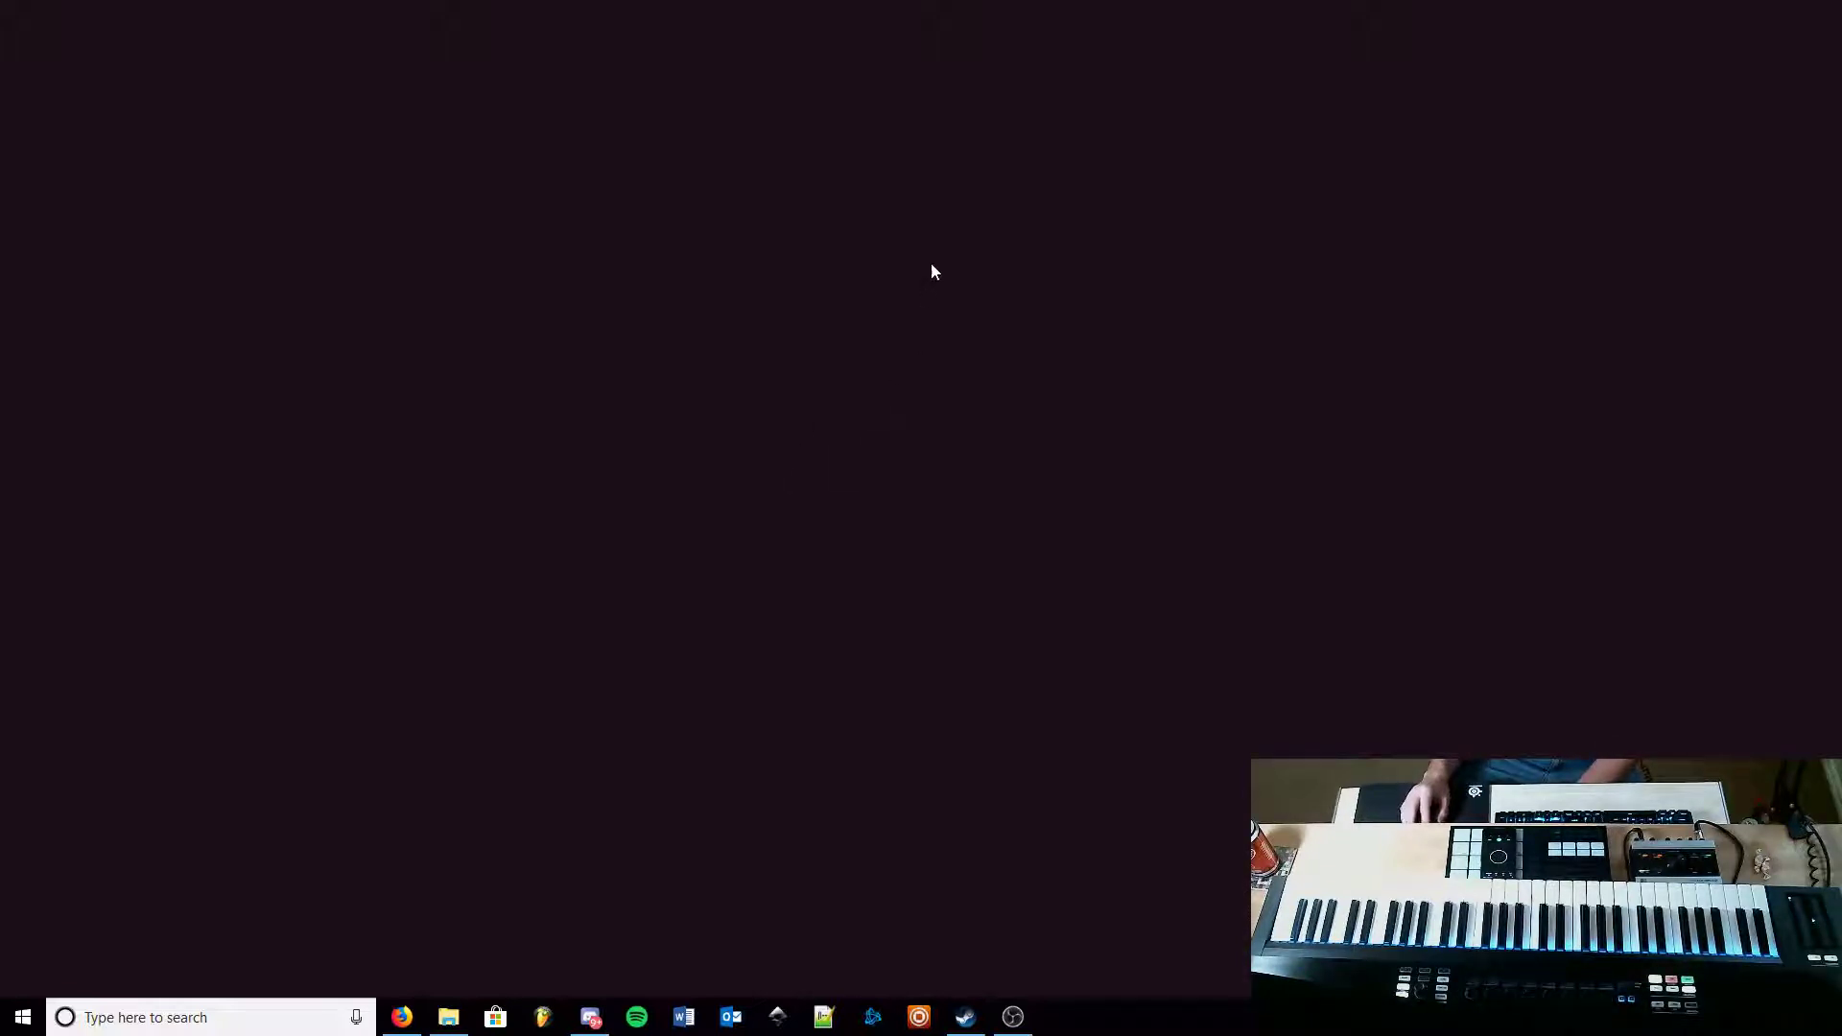
Step: Search the Start menu for windows and open Windows Defender settings
{"action": "key", "text": "super"}
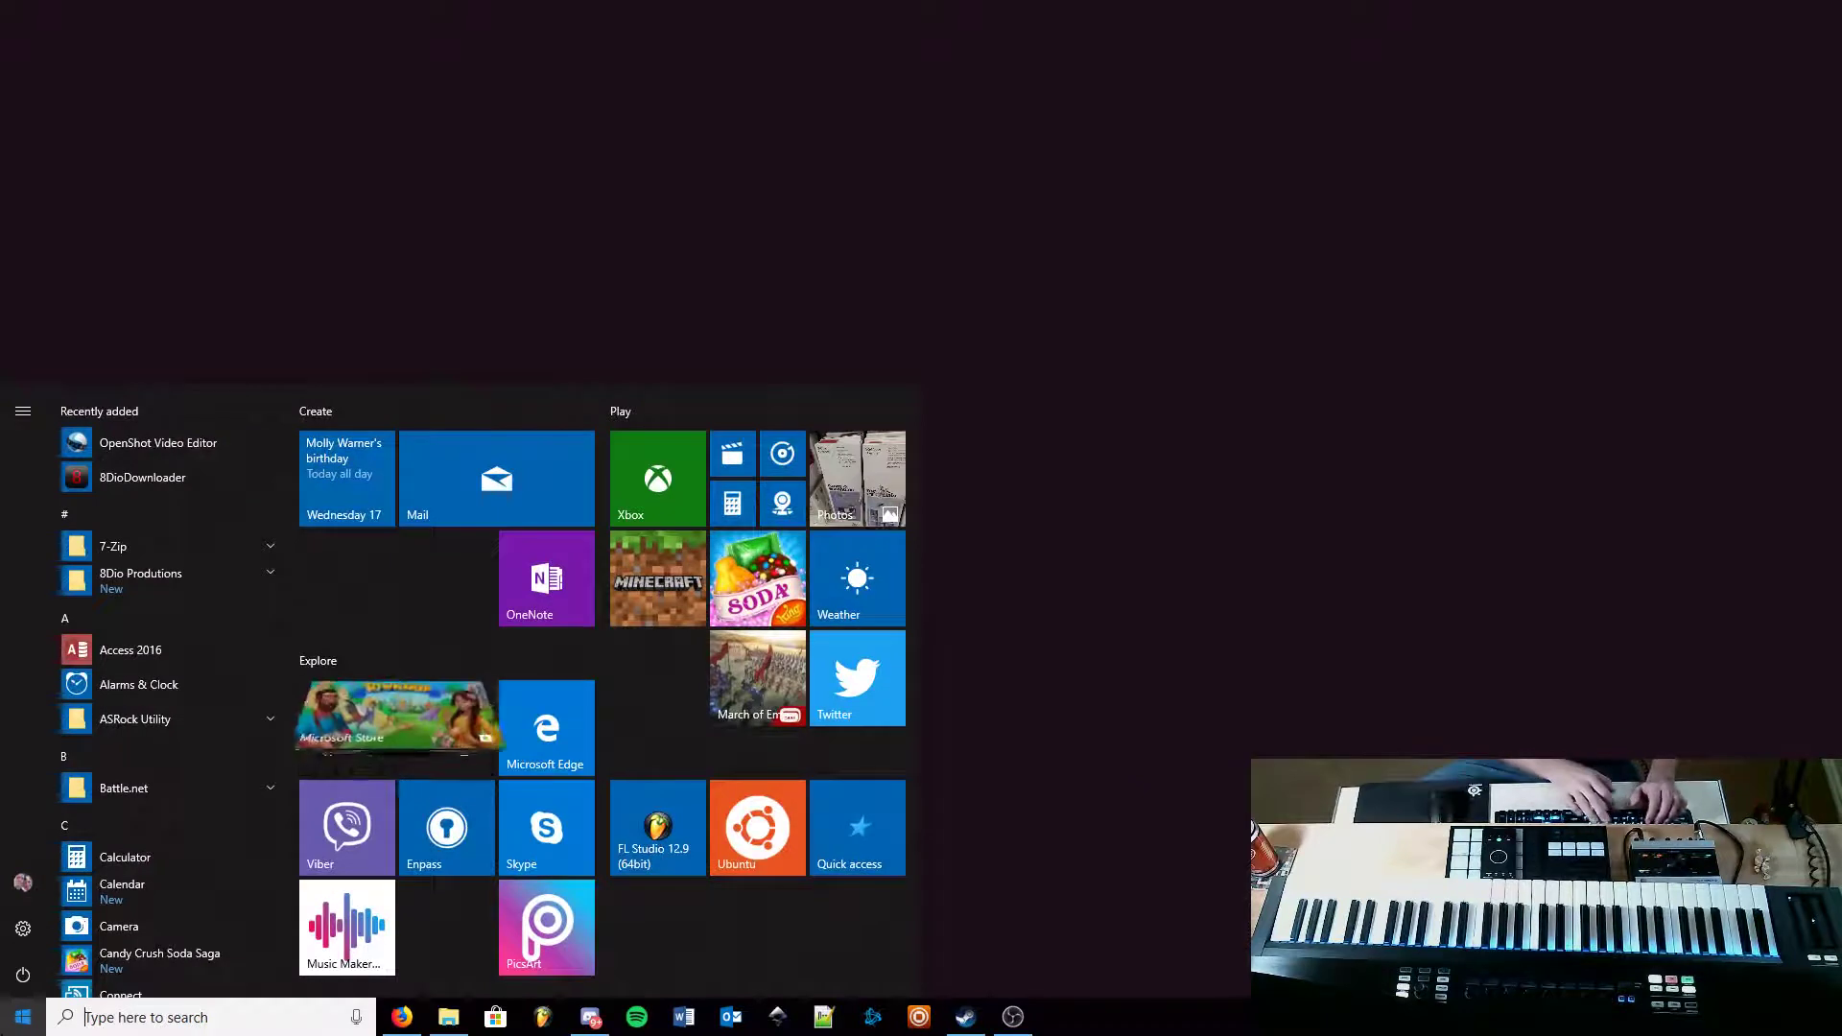
{"action": "type", "text": "wind"}
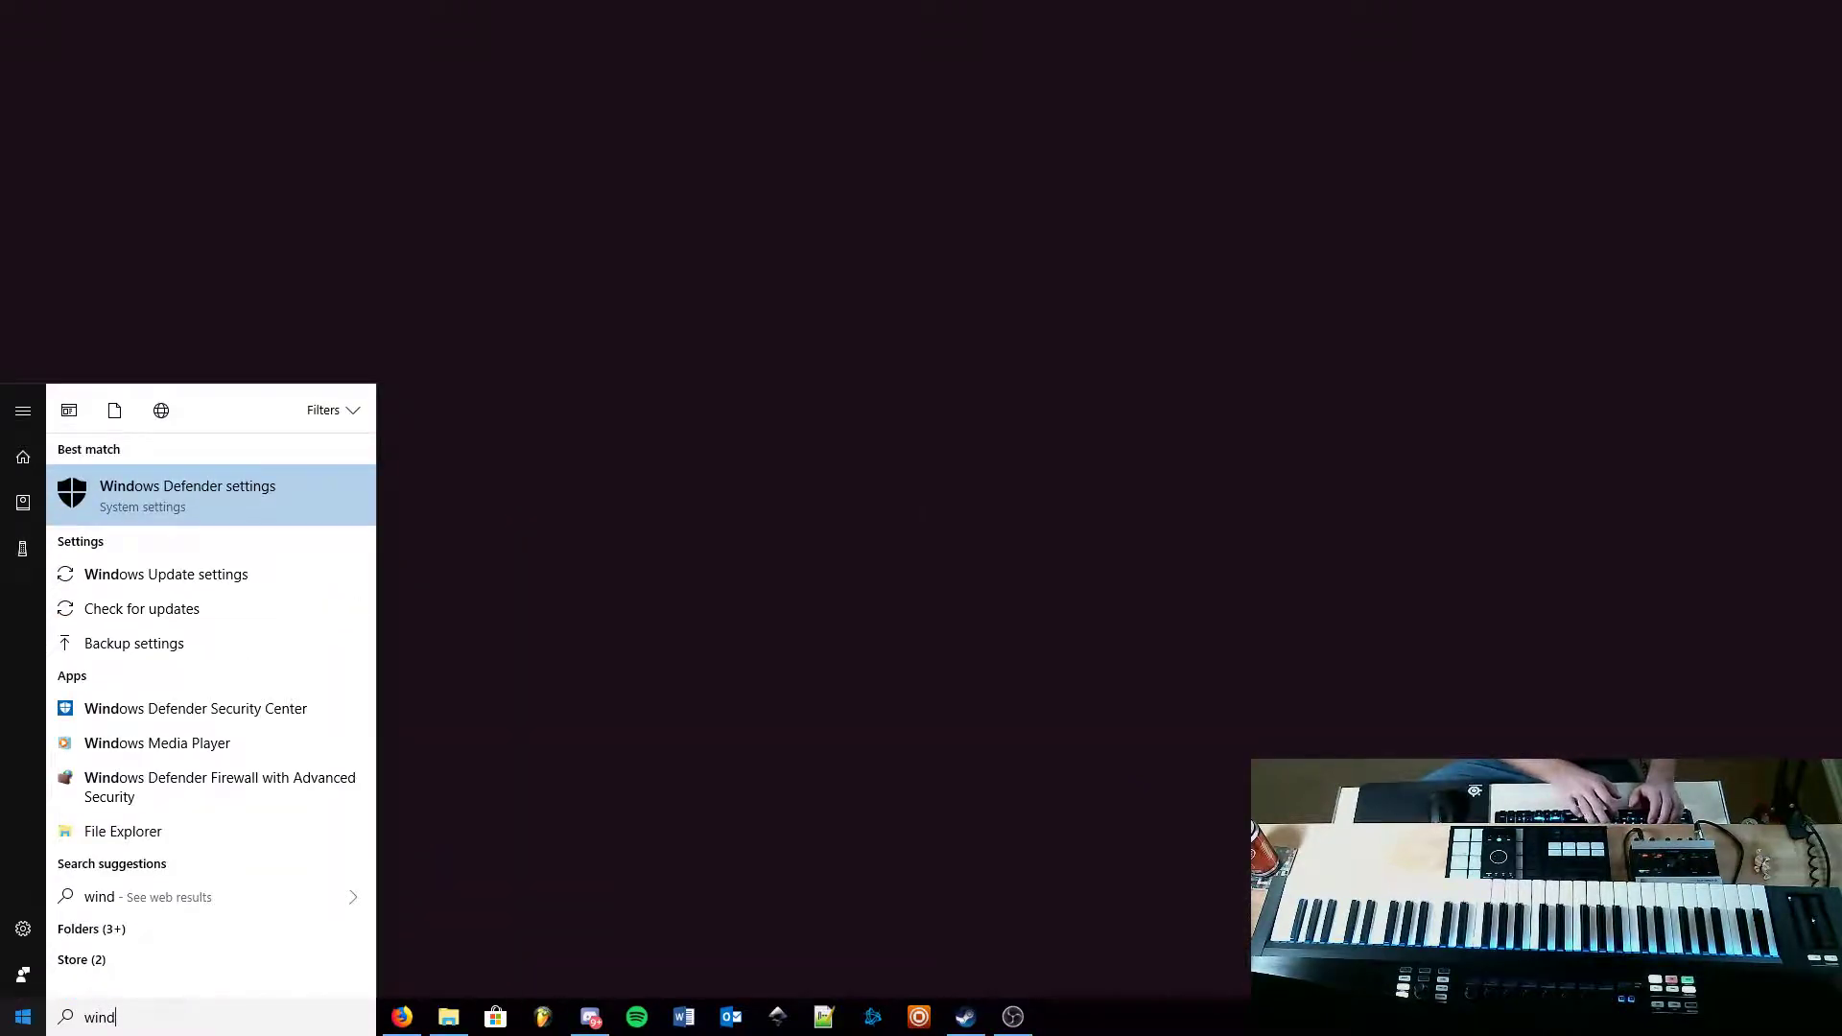
{"action": "type", "text": "ows"}
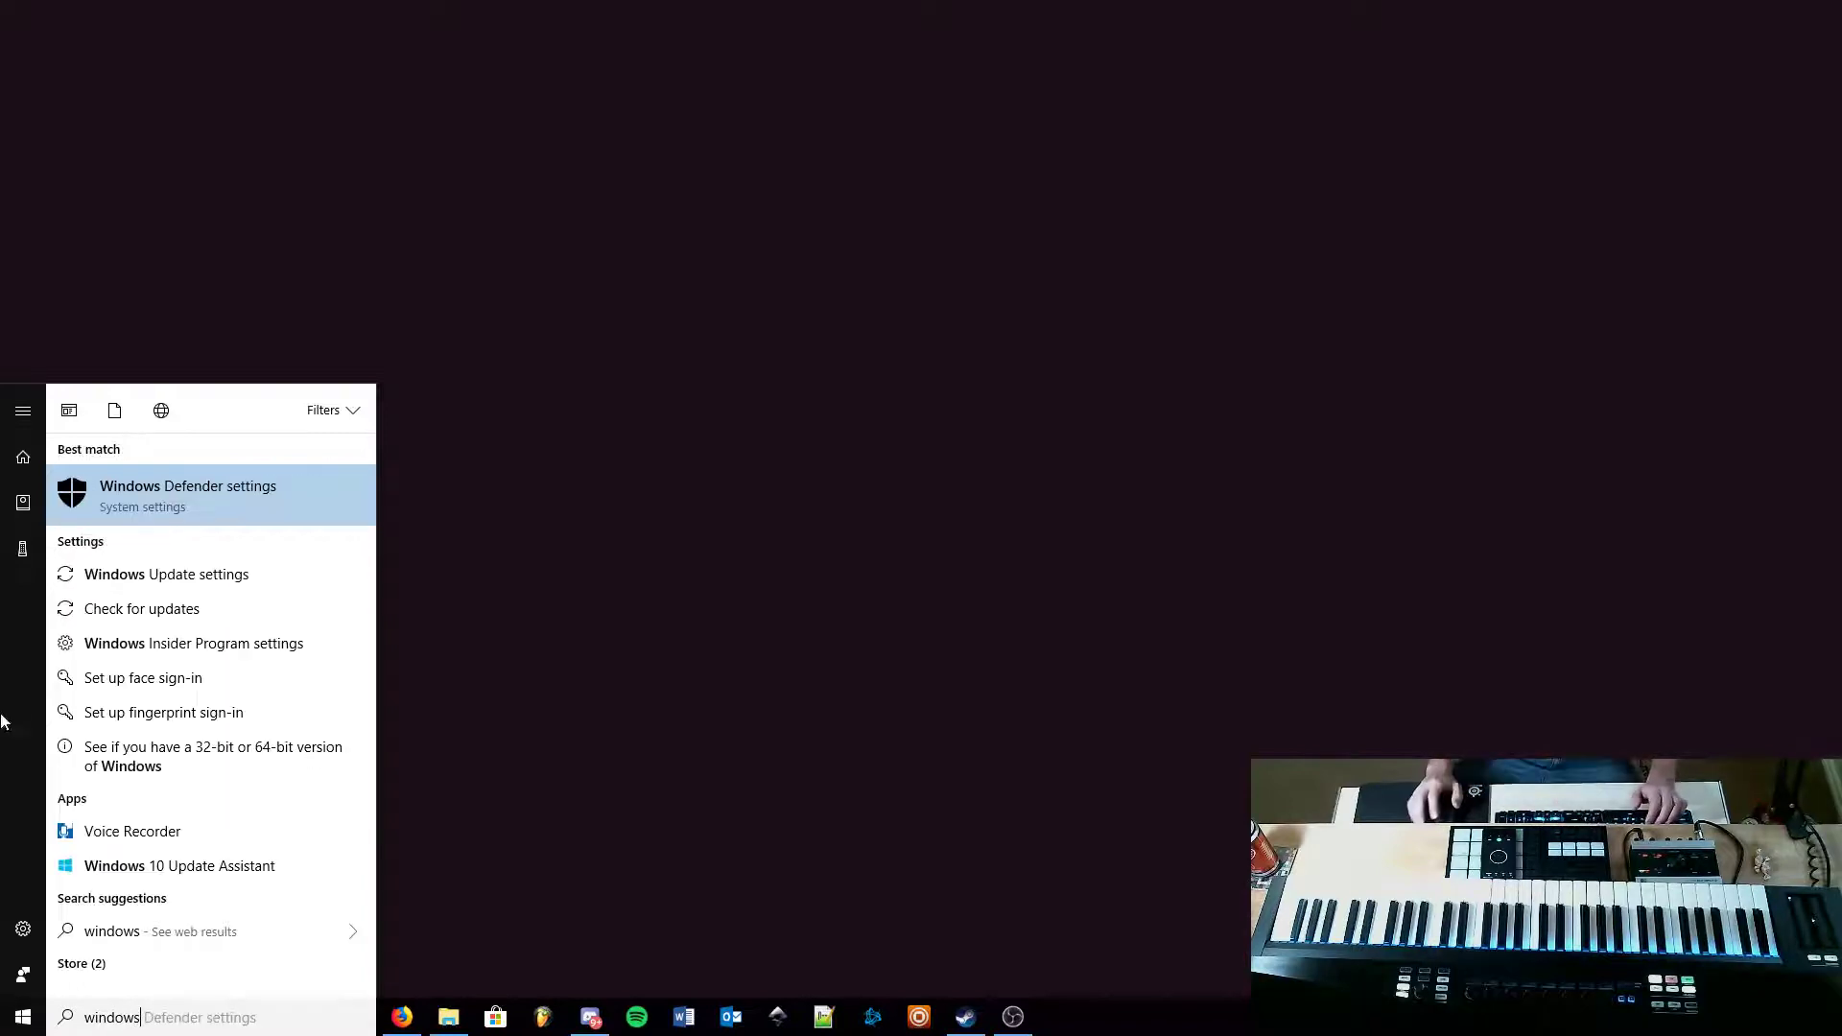
{"action": "left_click", "coordinate": [215, 485]}
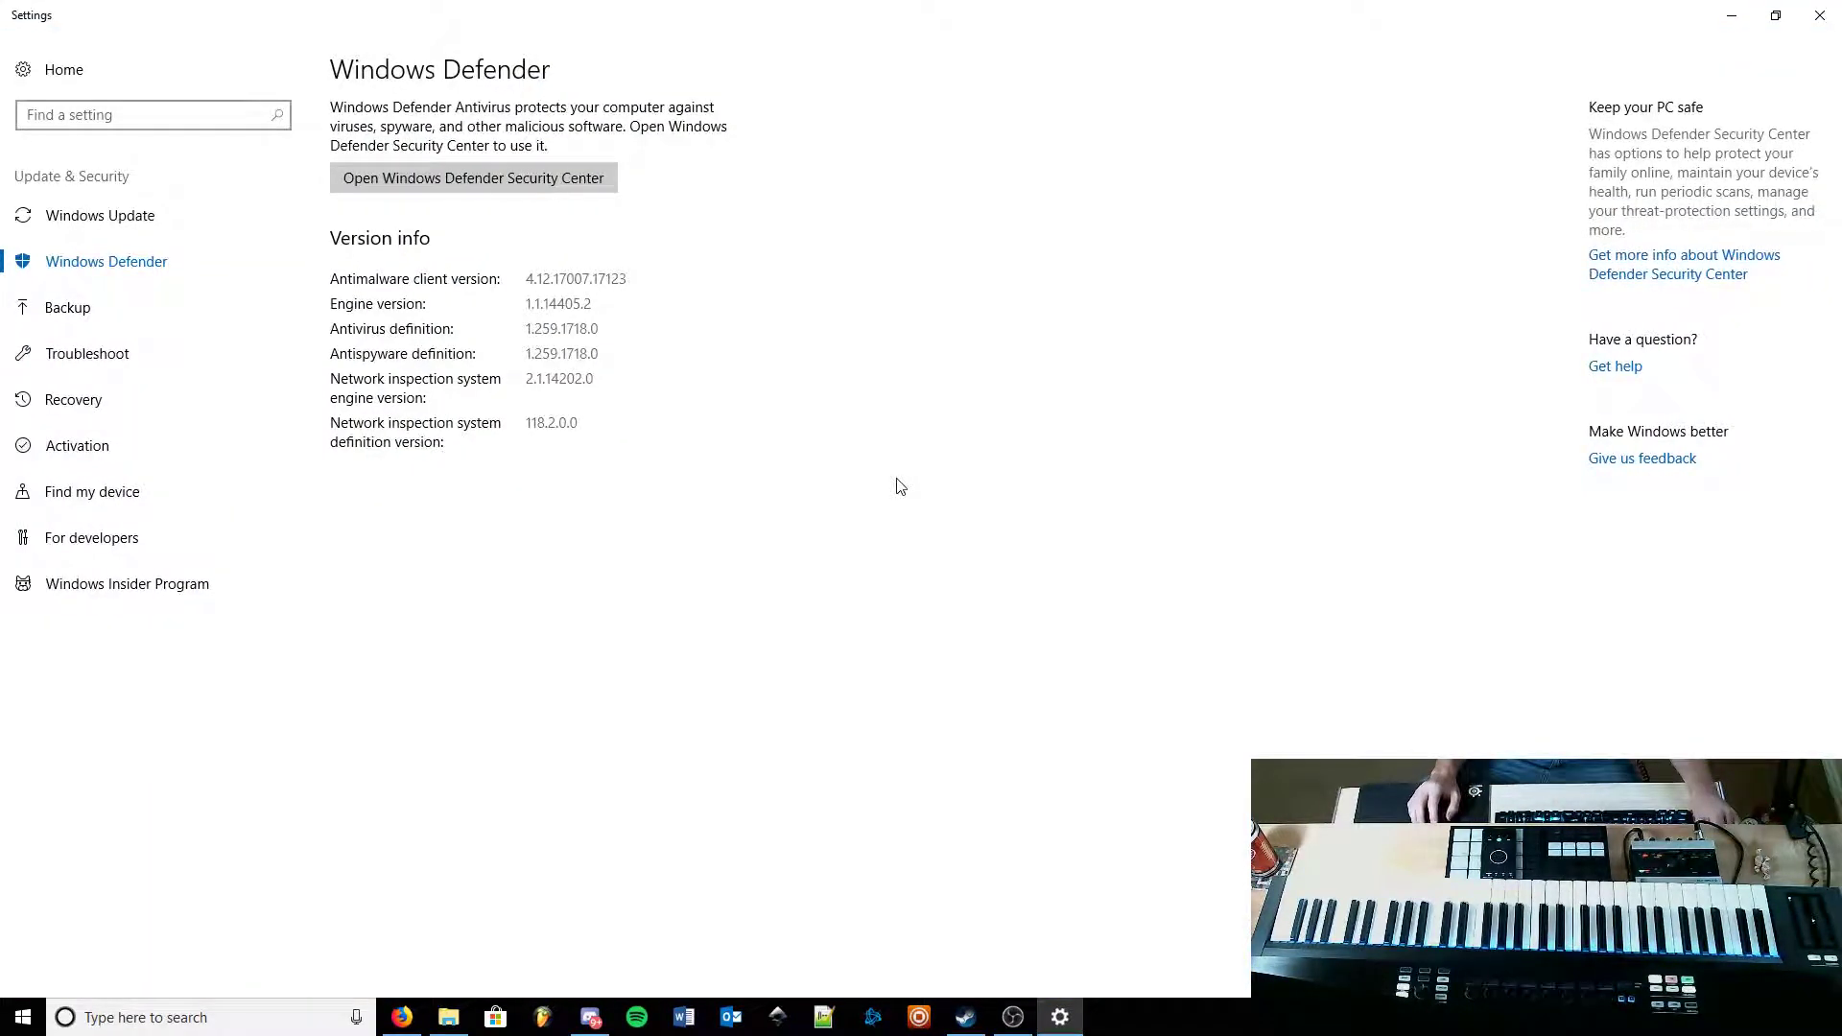
Step: Open Windows Defender Security Center, close the Settings window and reposition the Security Center
{"action": "left_click", "coordinate": [474, 178]}
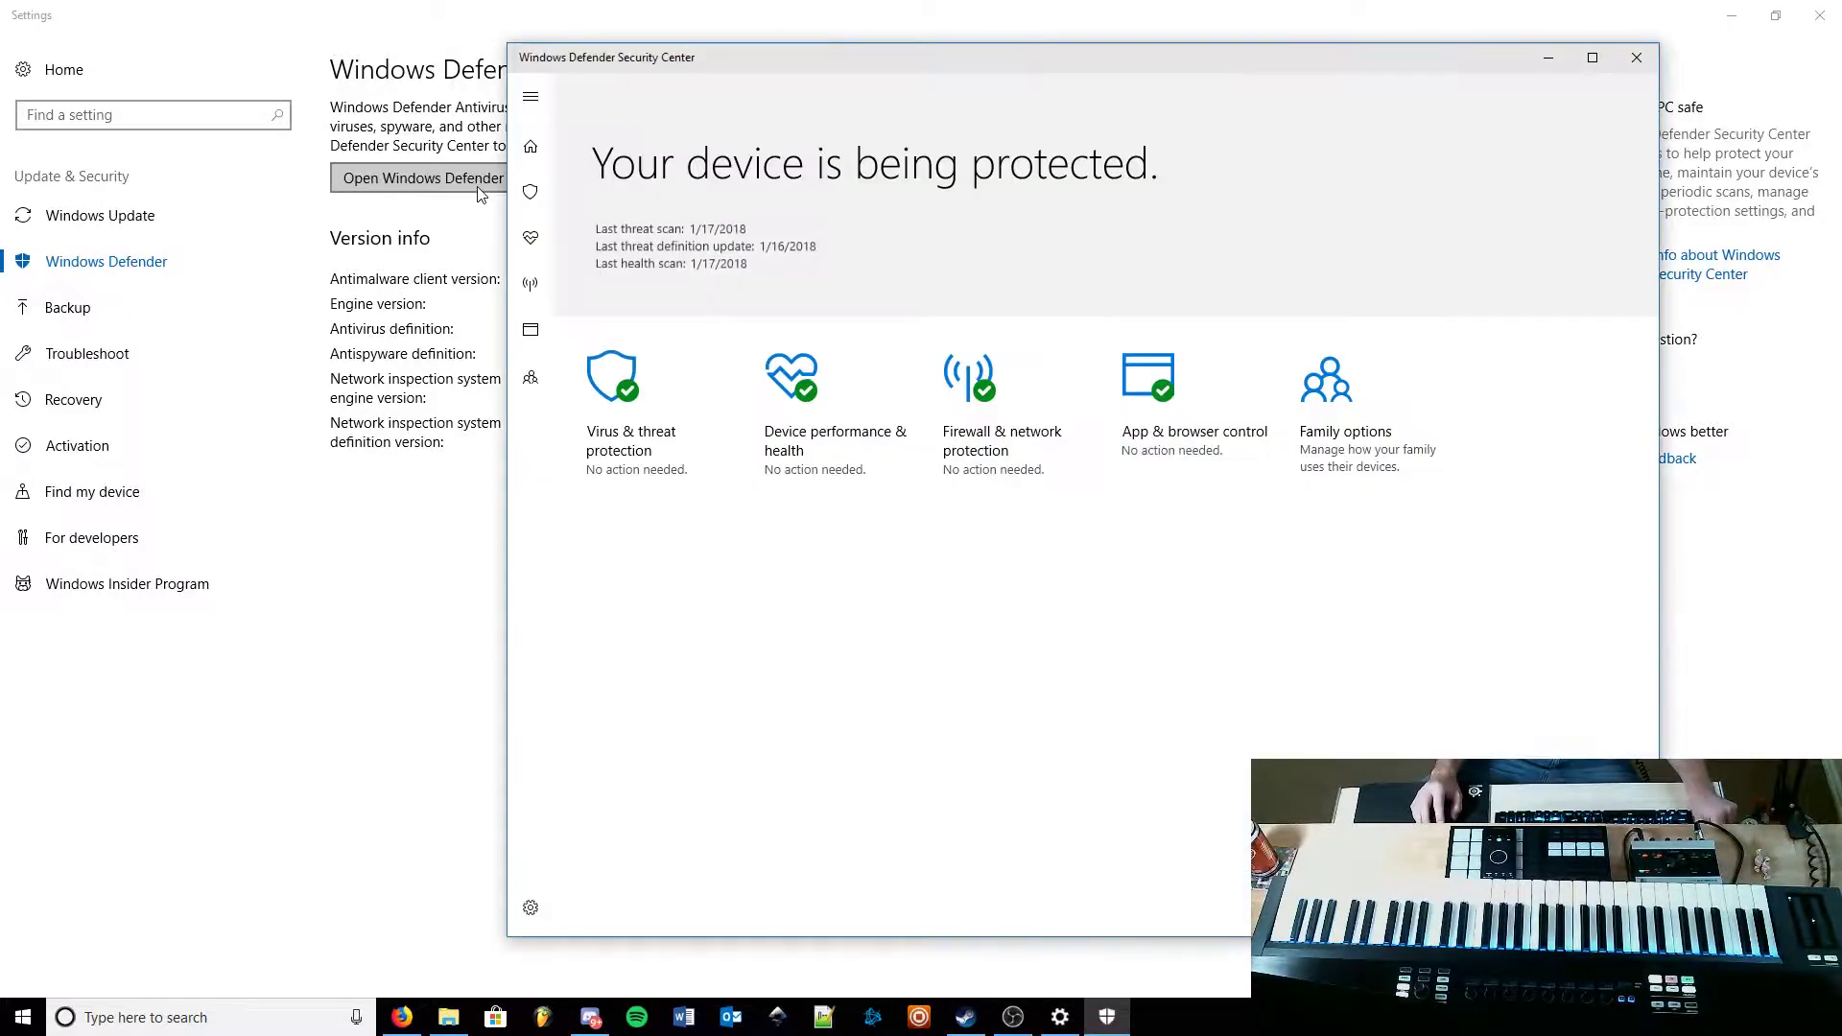
{"action": "left_click", "coordinate": [1821, 15]}
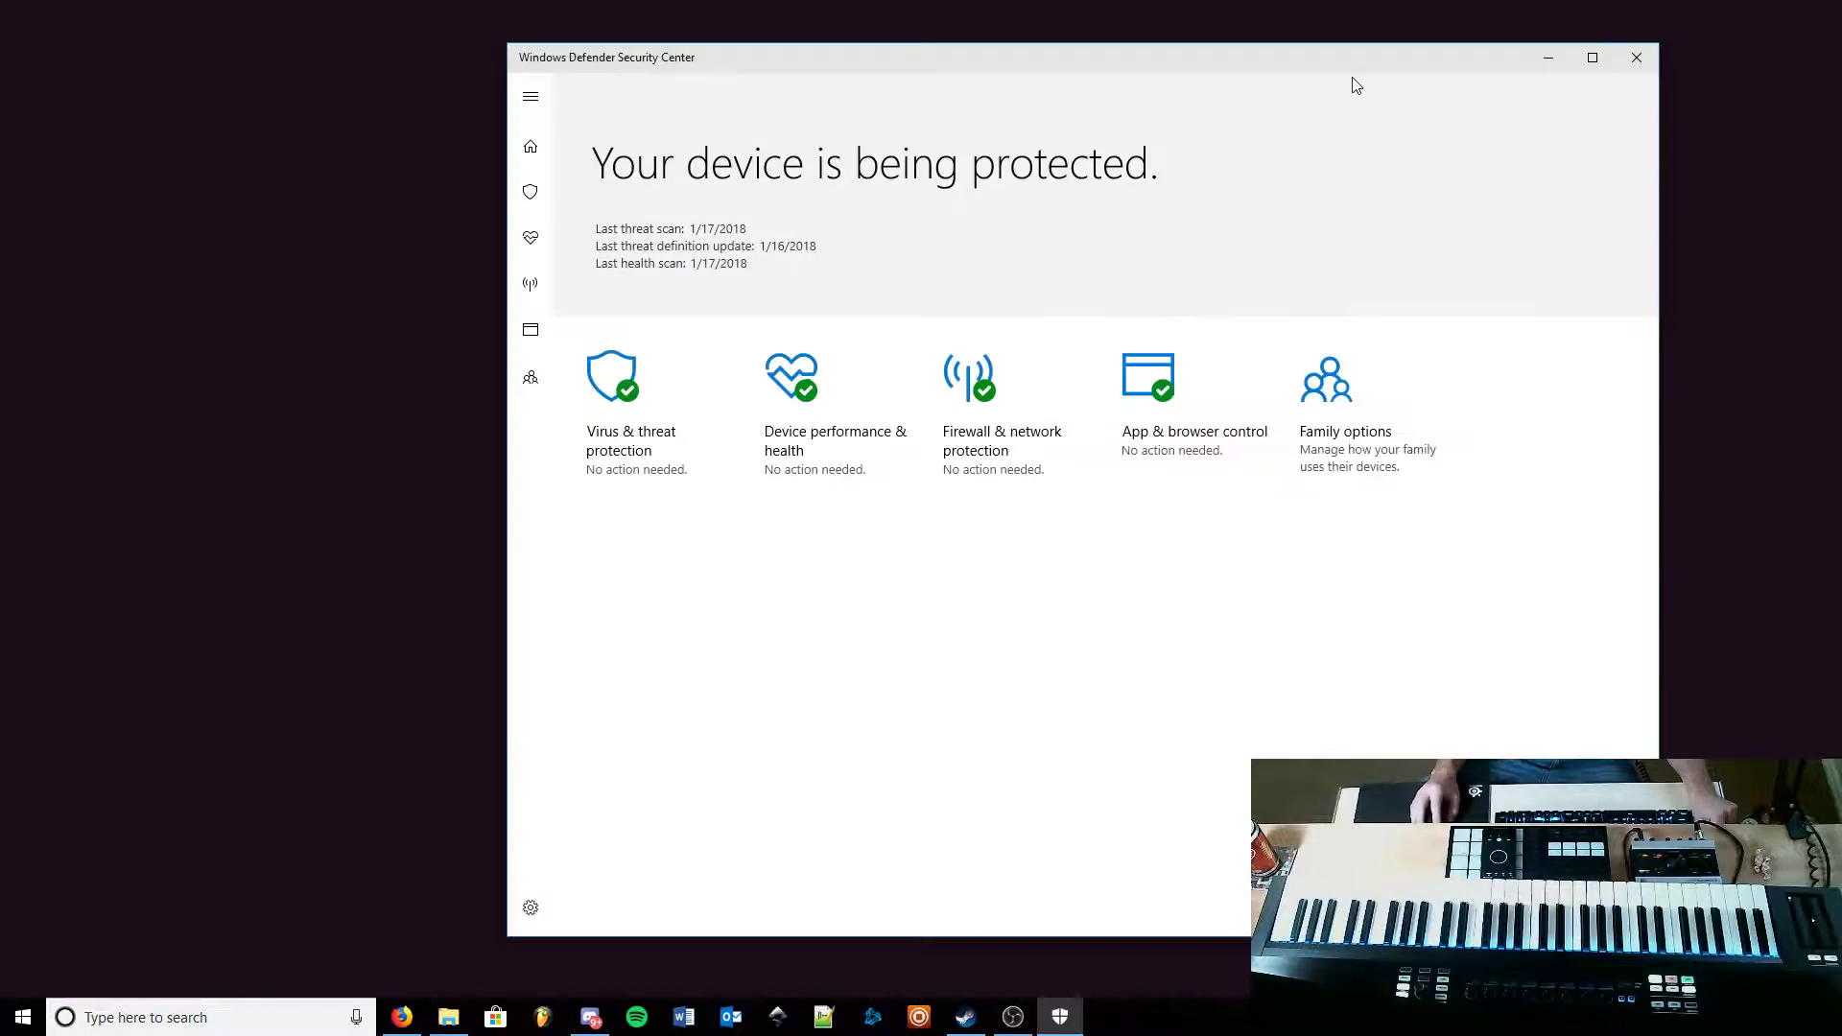
{"action": "left_click_drag", "start_coordinate": [1264, 77], "coordinate": [1162, 82]}
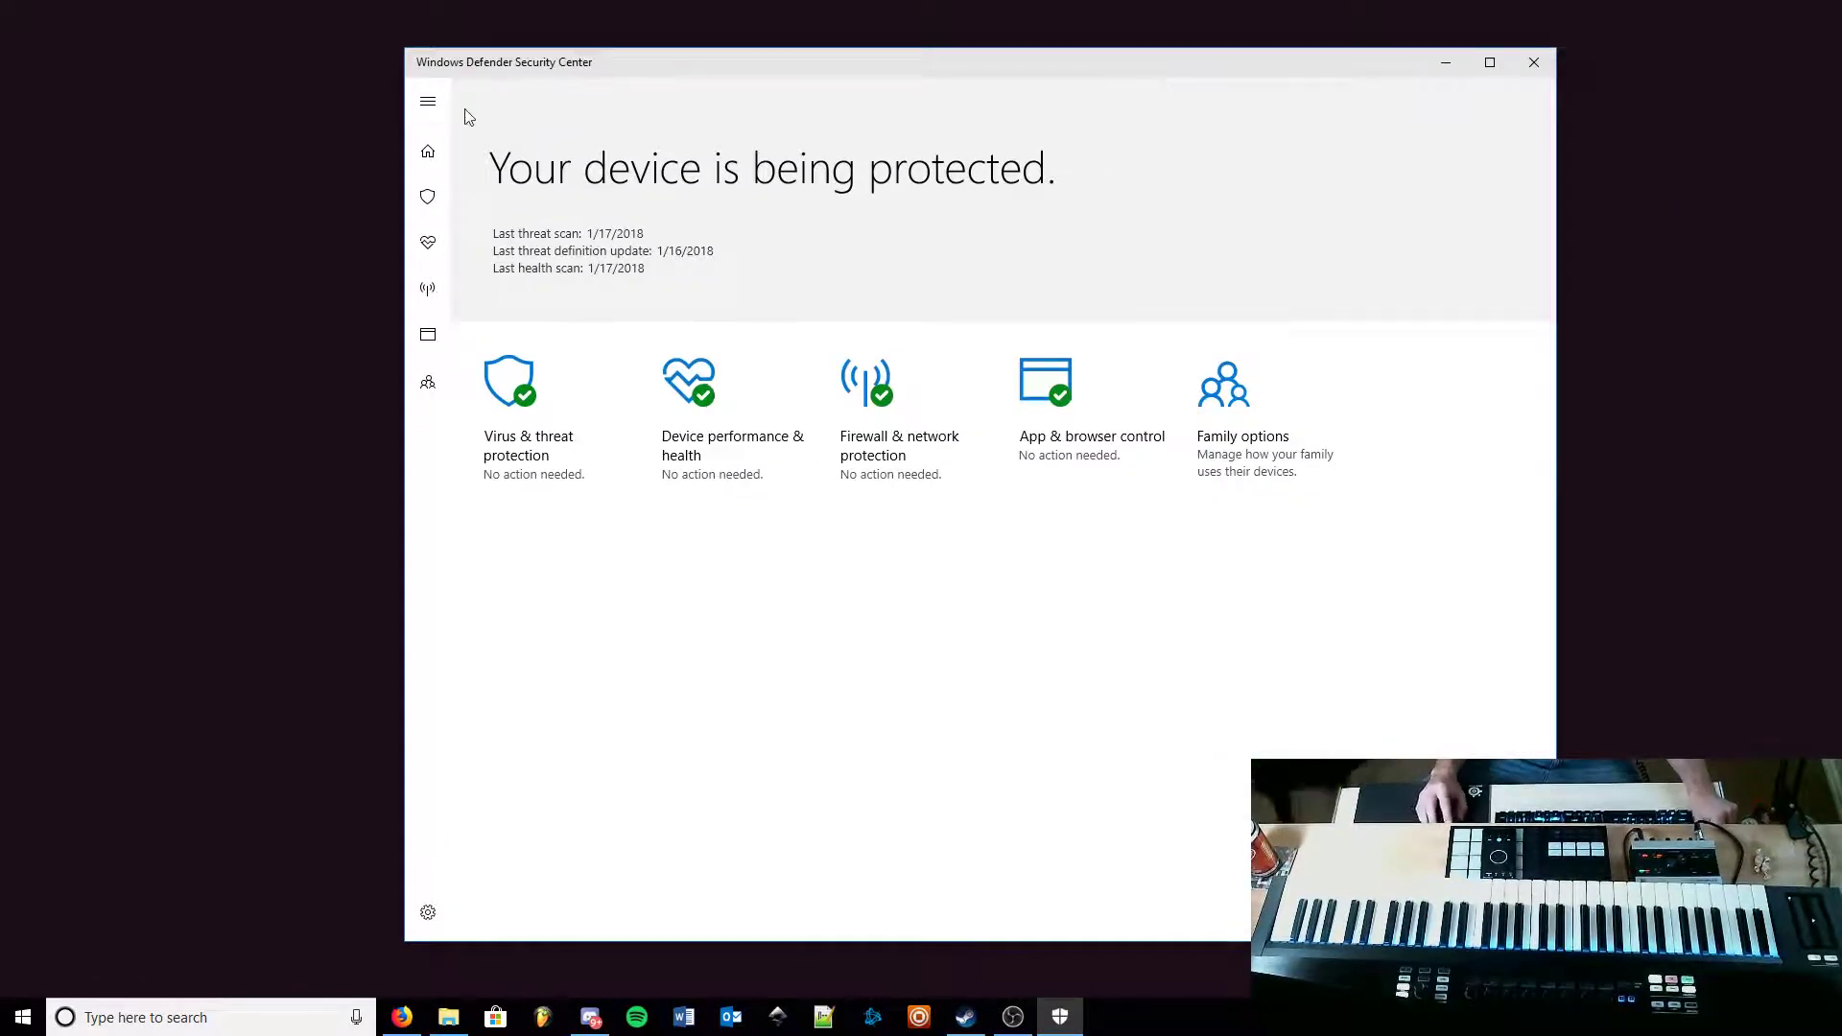
Step: Open the exclusions list under Virus & threat protection settings
{"action": "left_click", "coordinate": [429, 102]}
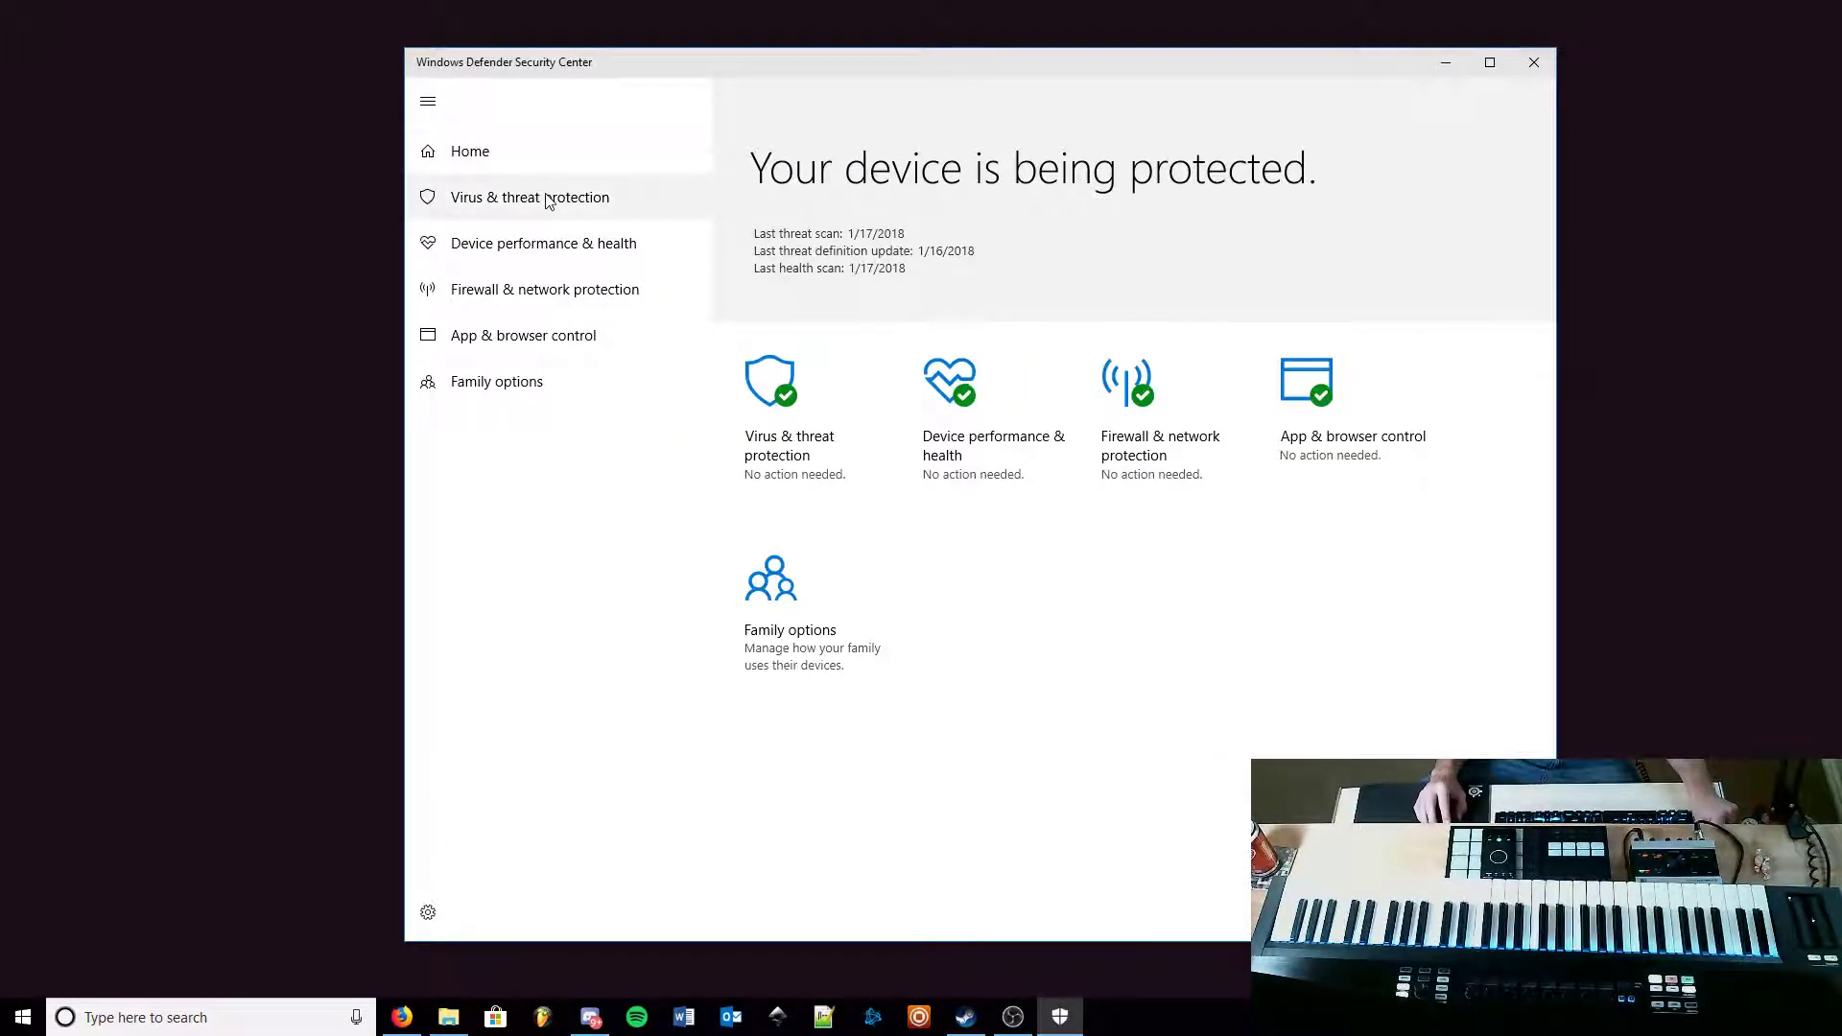
{"action": "left_click", "coordinate": [576, 204]}
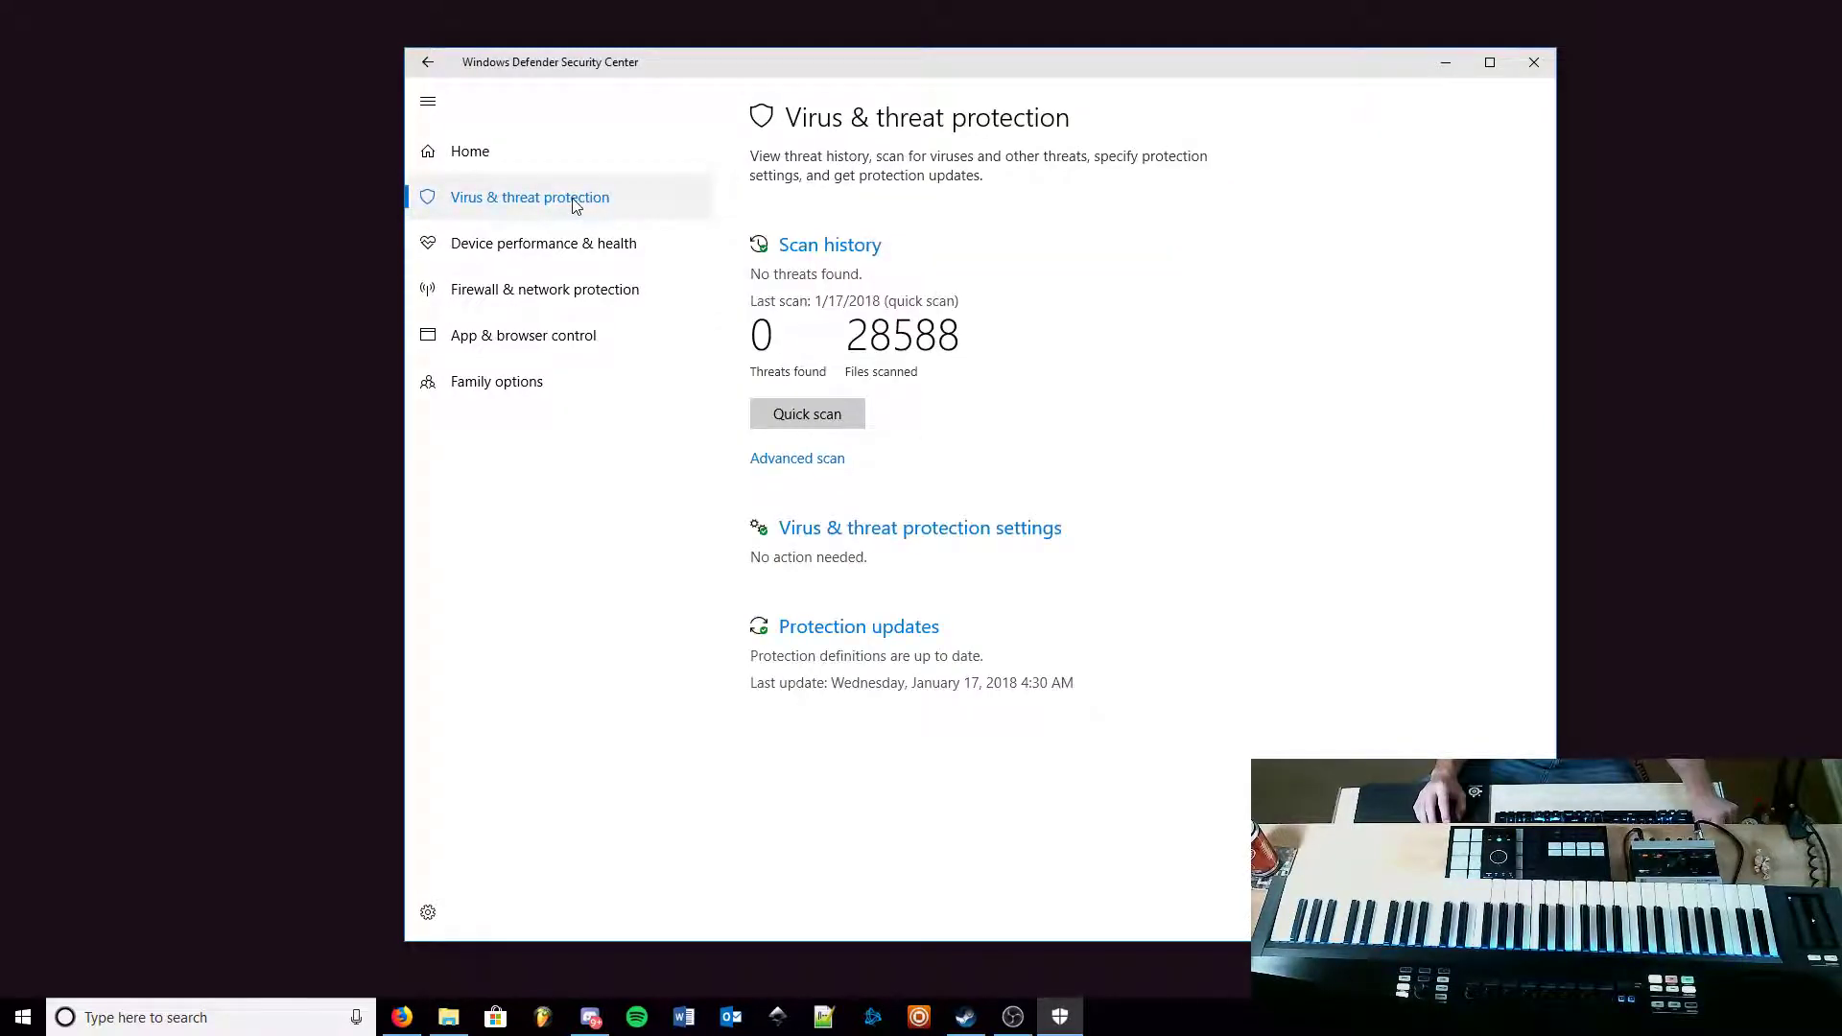
{"action": "left_click", "coordinate": [970, 539]}
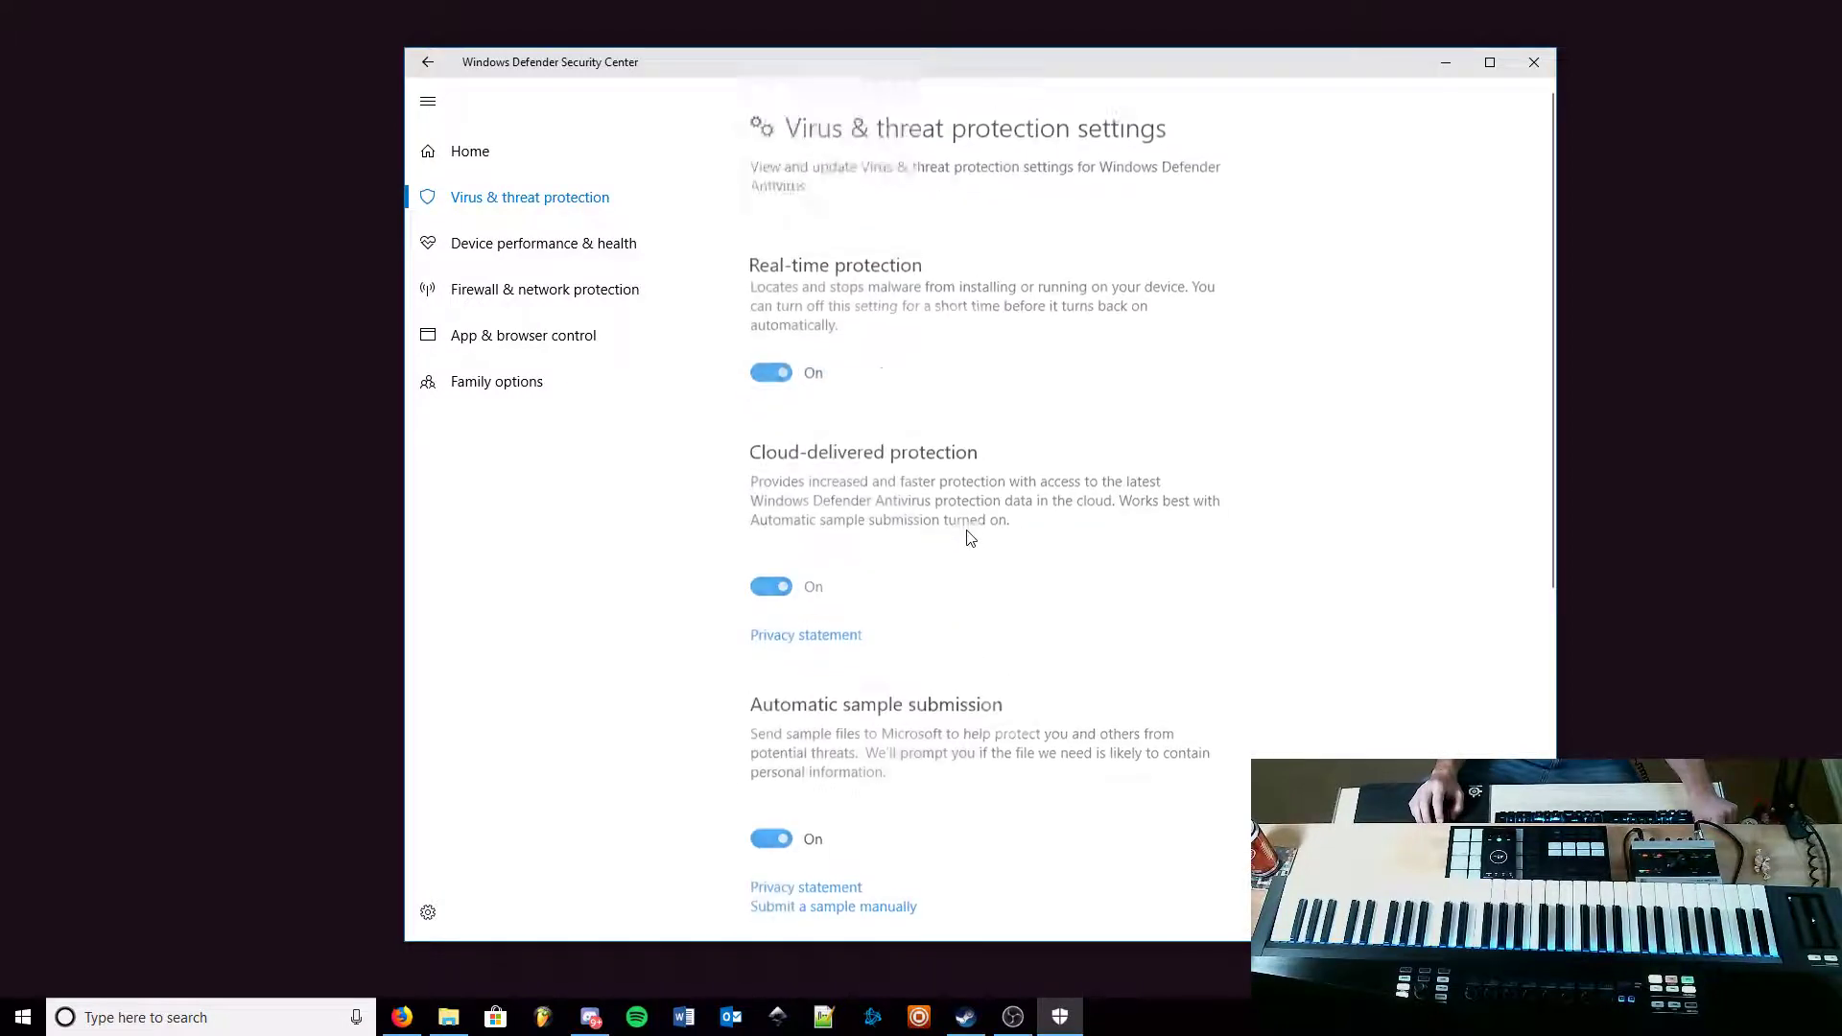
{"action": "scroll", "coordinate": [1039, 426], "scroll_direction": "down", "scroll_amount": 6}
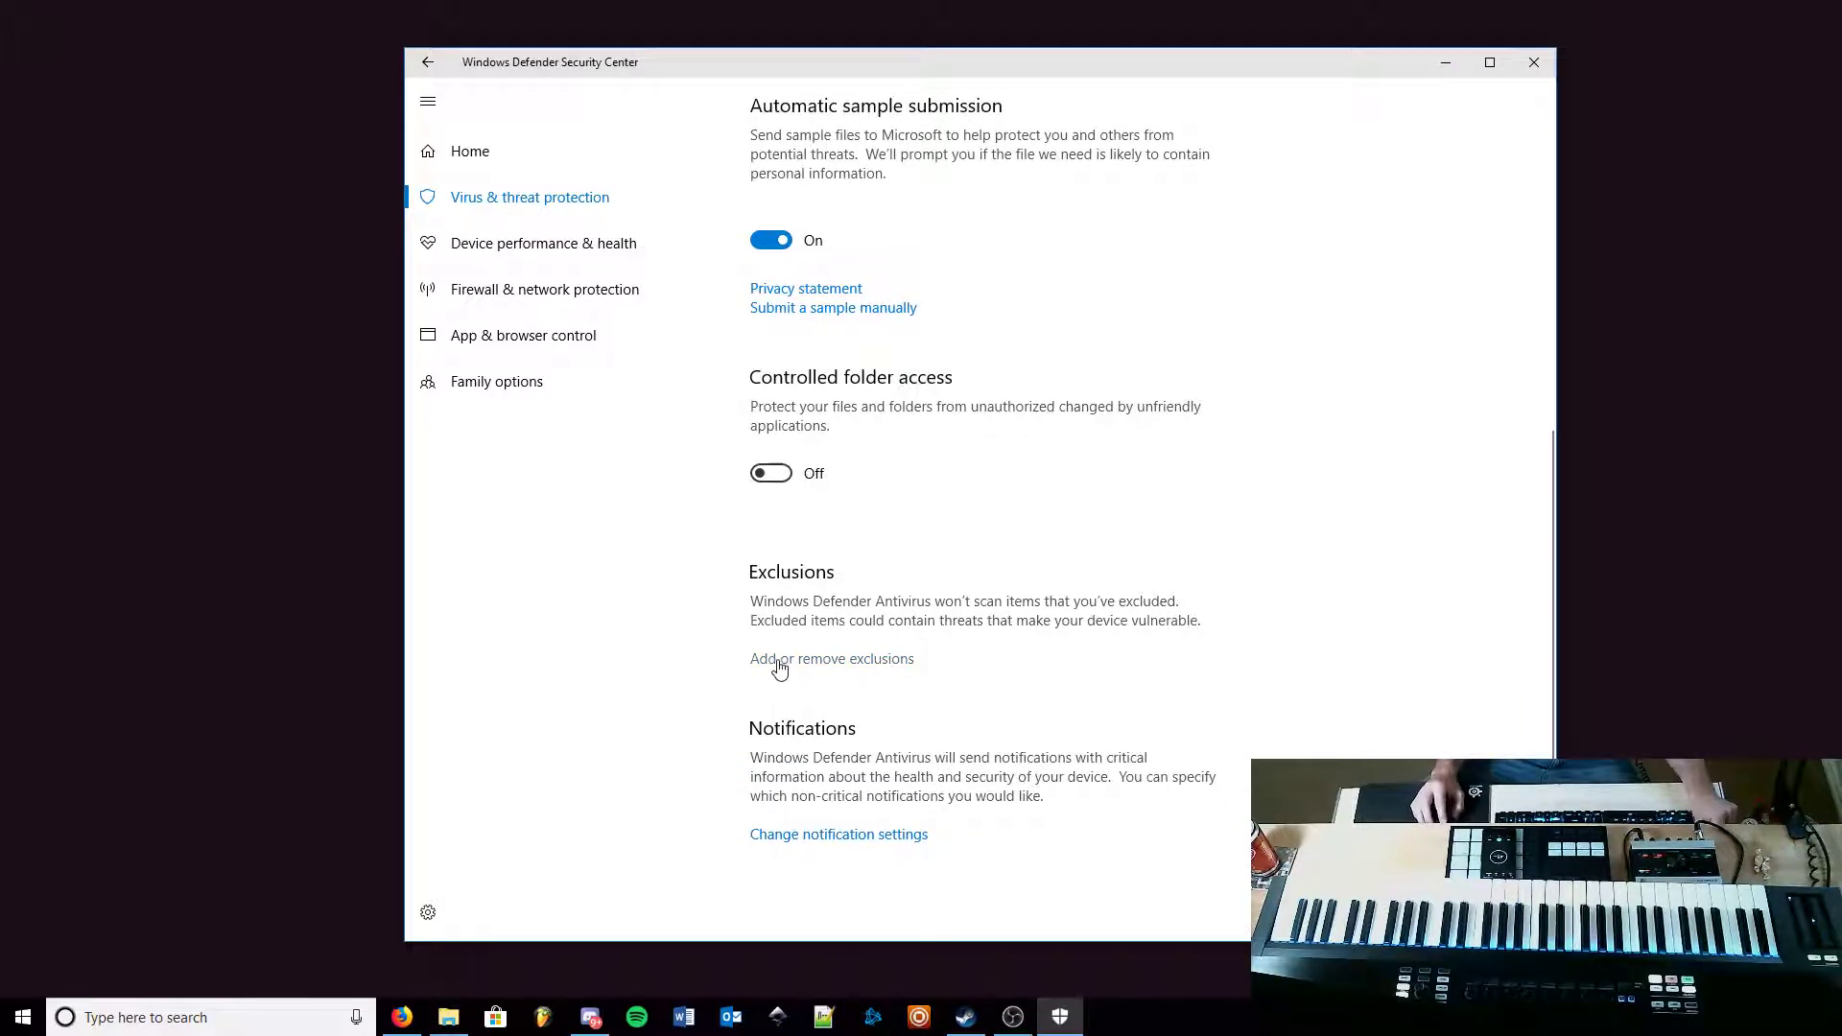
{"action": "left_click", "coordinate": [843, 662]}
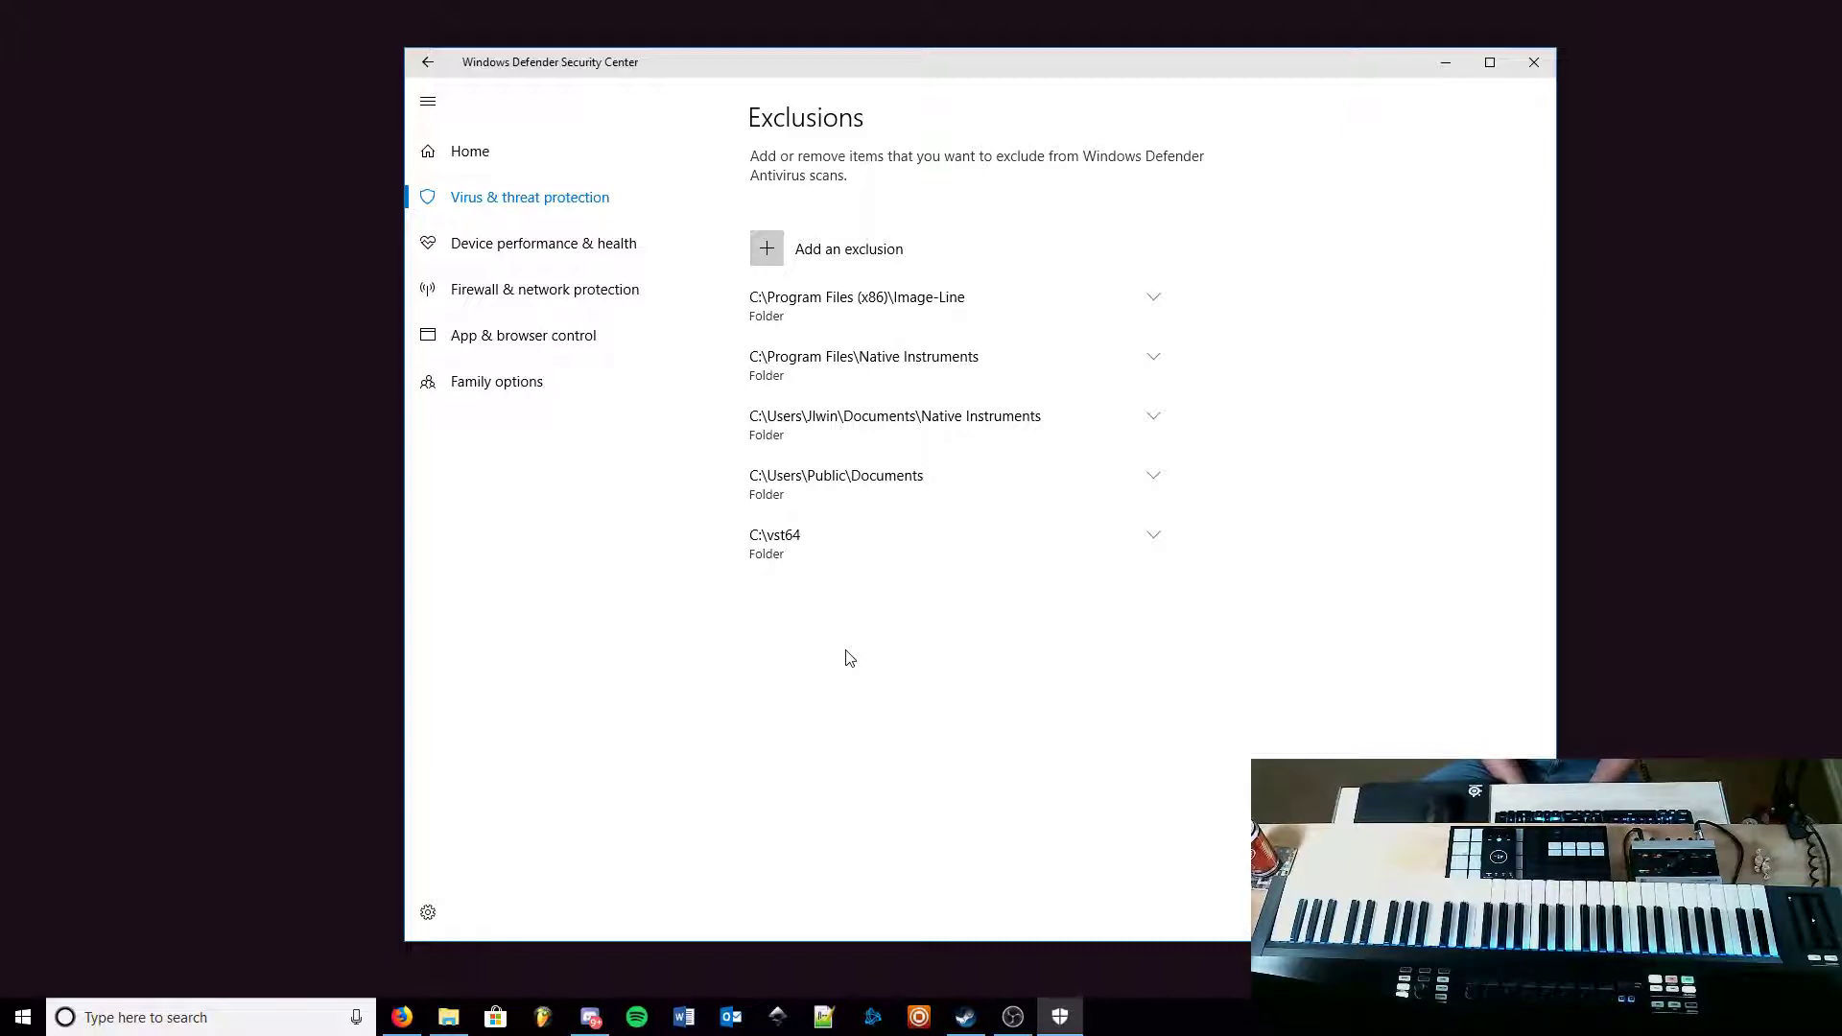
Step: Open File Explorer and check the path of the Music folder holding the sample libraries
{"action": "left_click", "coordinate": [448, 1018]}
{"action": "left_click_drag", "start_coordinate": [1081, 380], "coordinate": [1256, 277]}
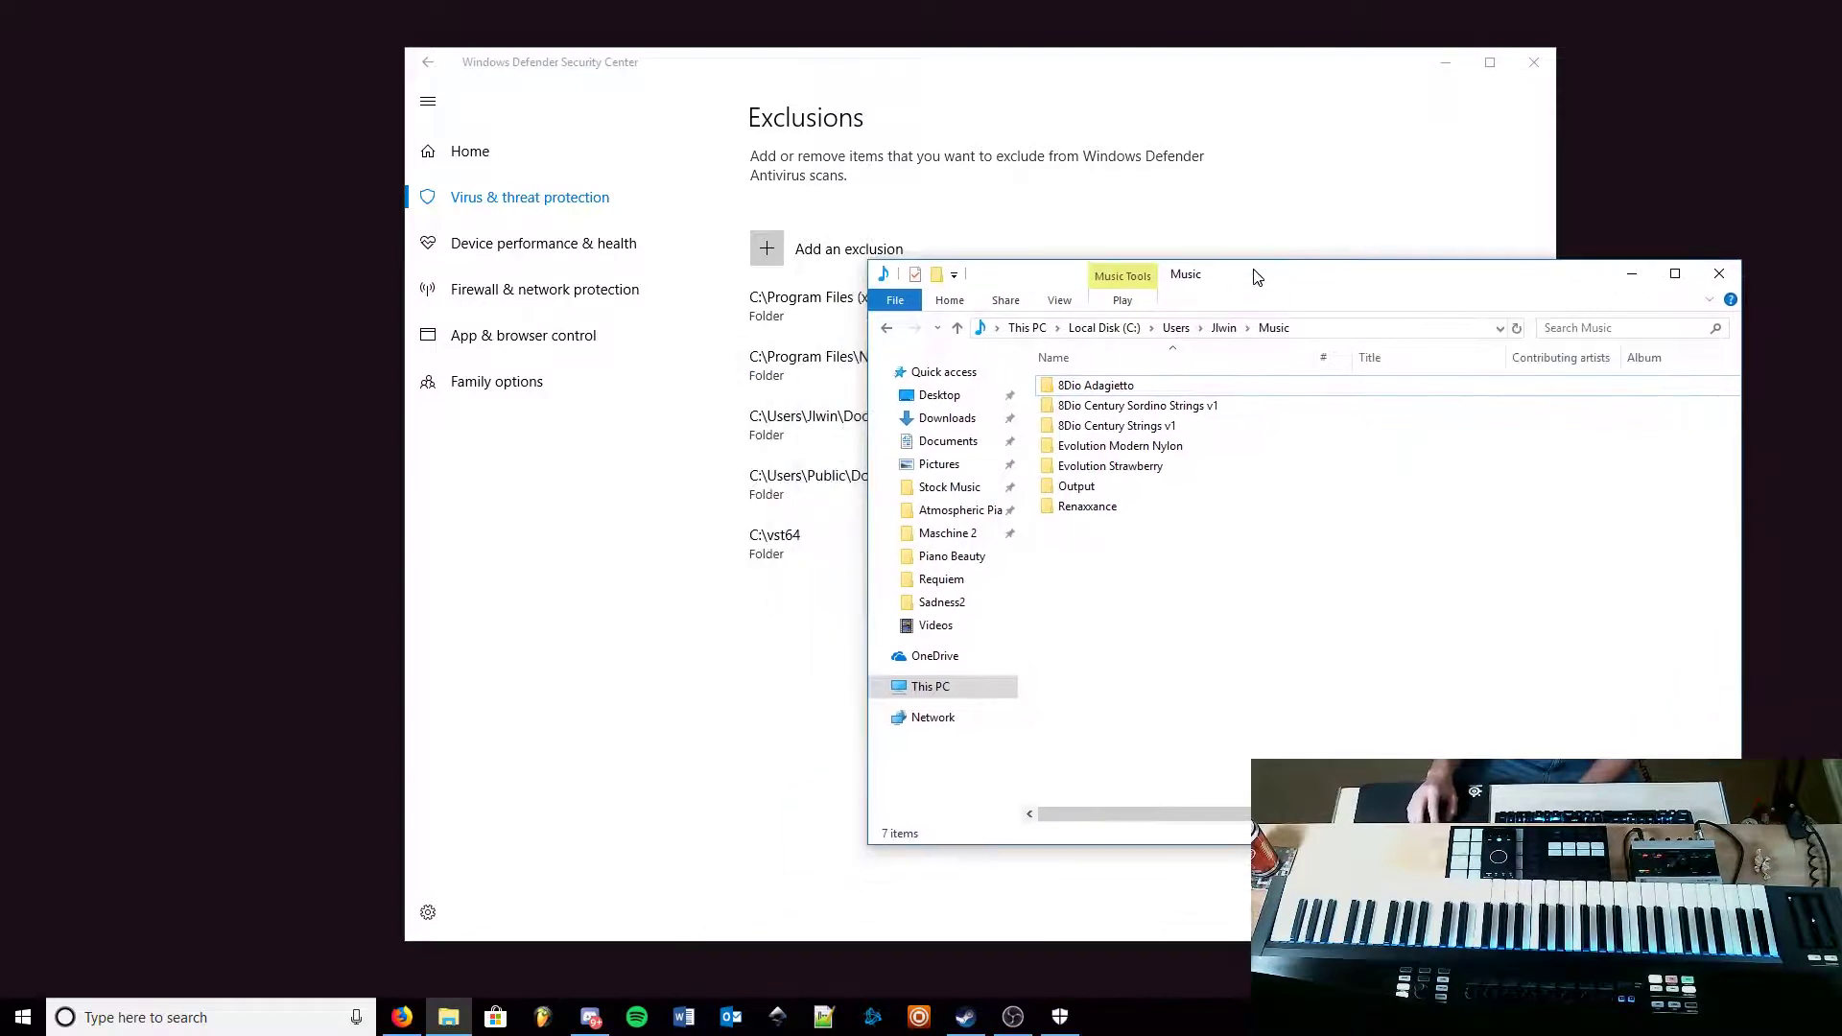
{"action": "left_click", "coordinate": [1344, 329]}
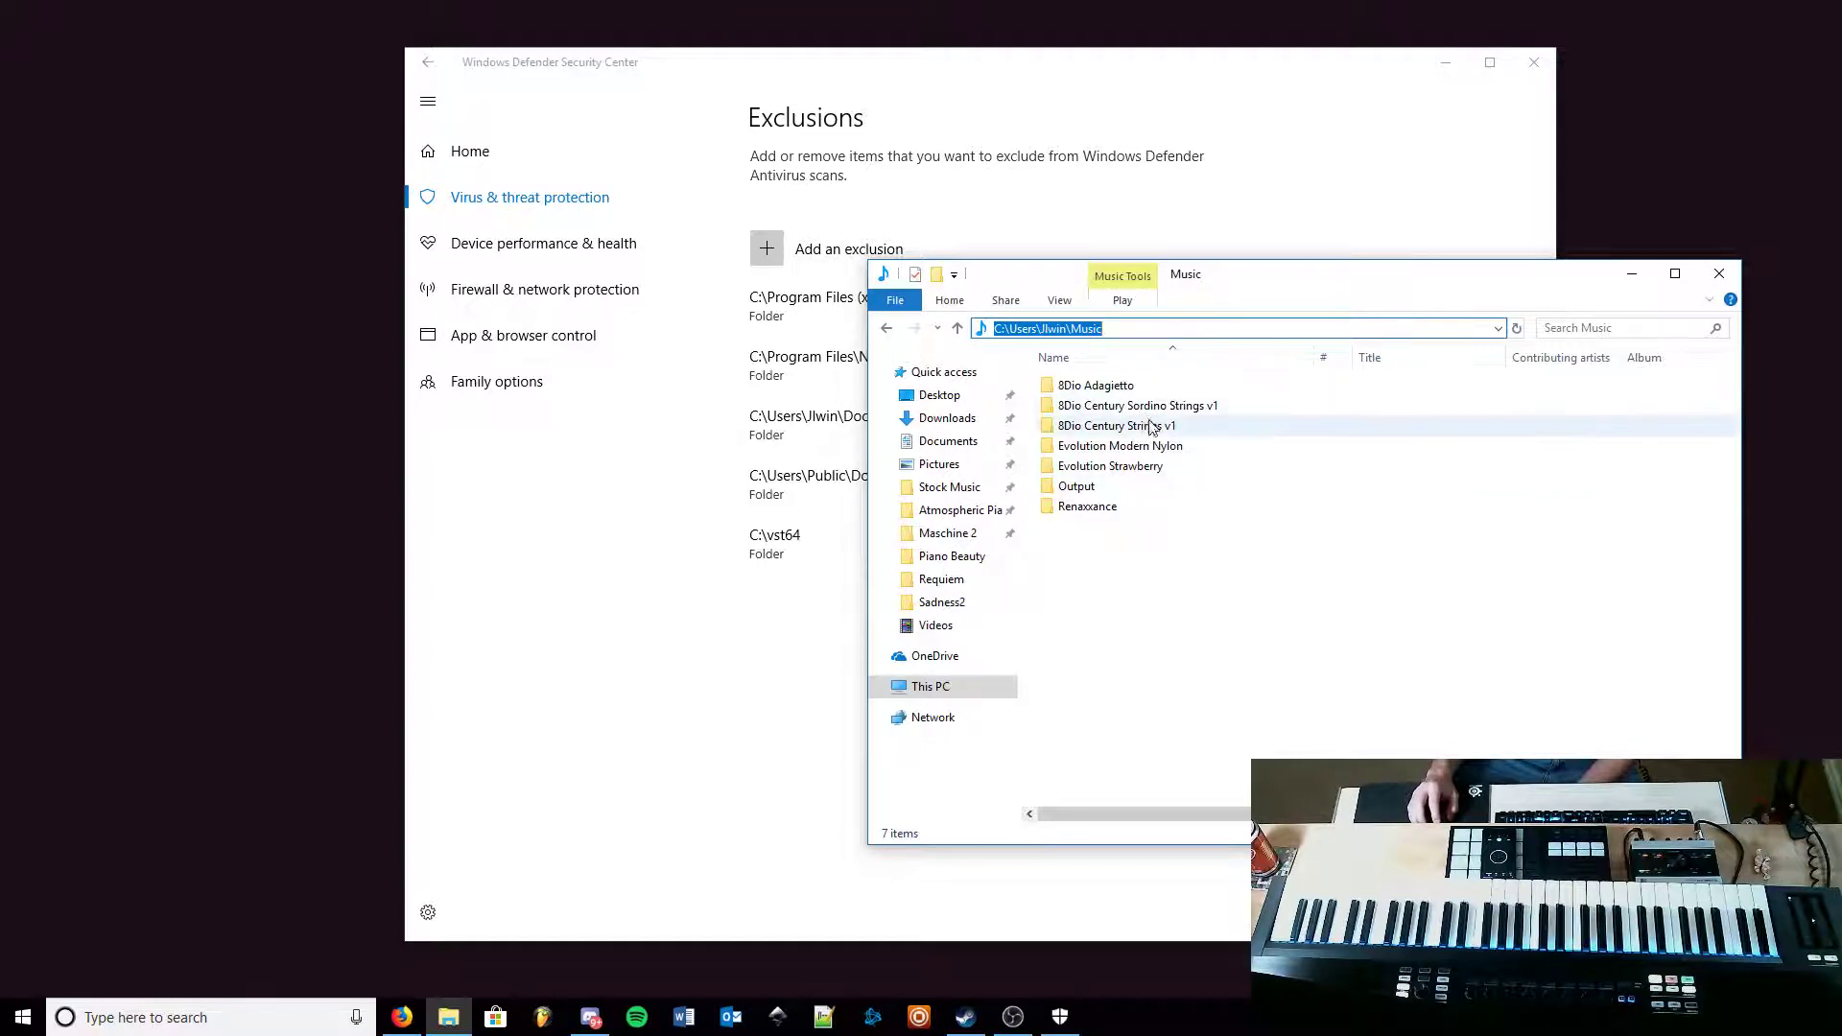
{"action": "left_click_drag", "start_coordinate": [1172, 280], "coordinate": [1289, 277]}
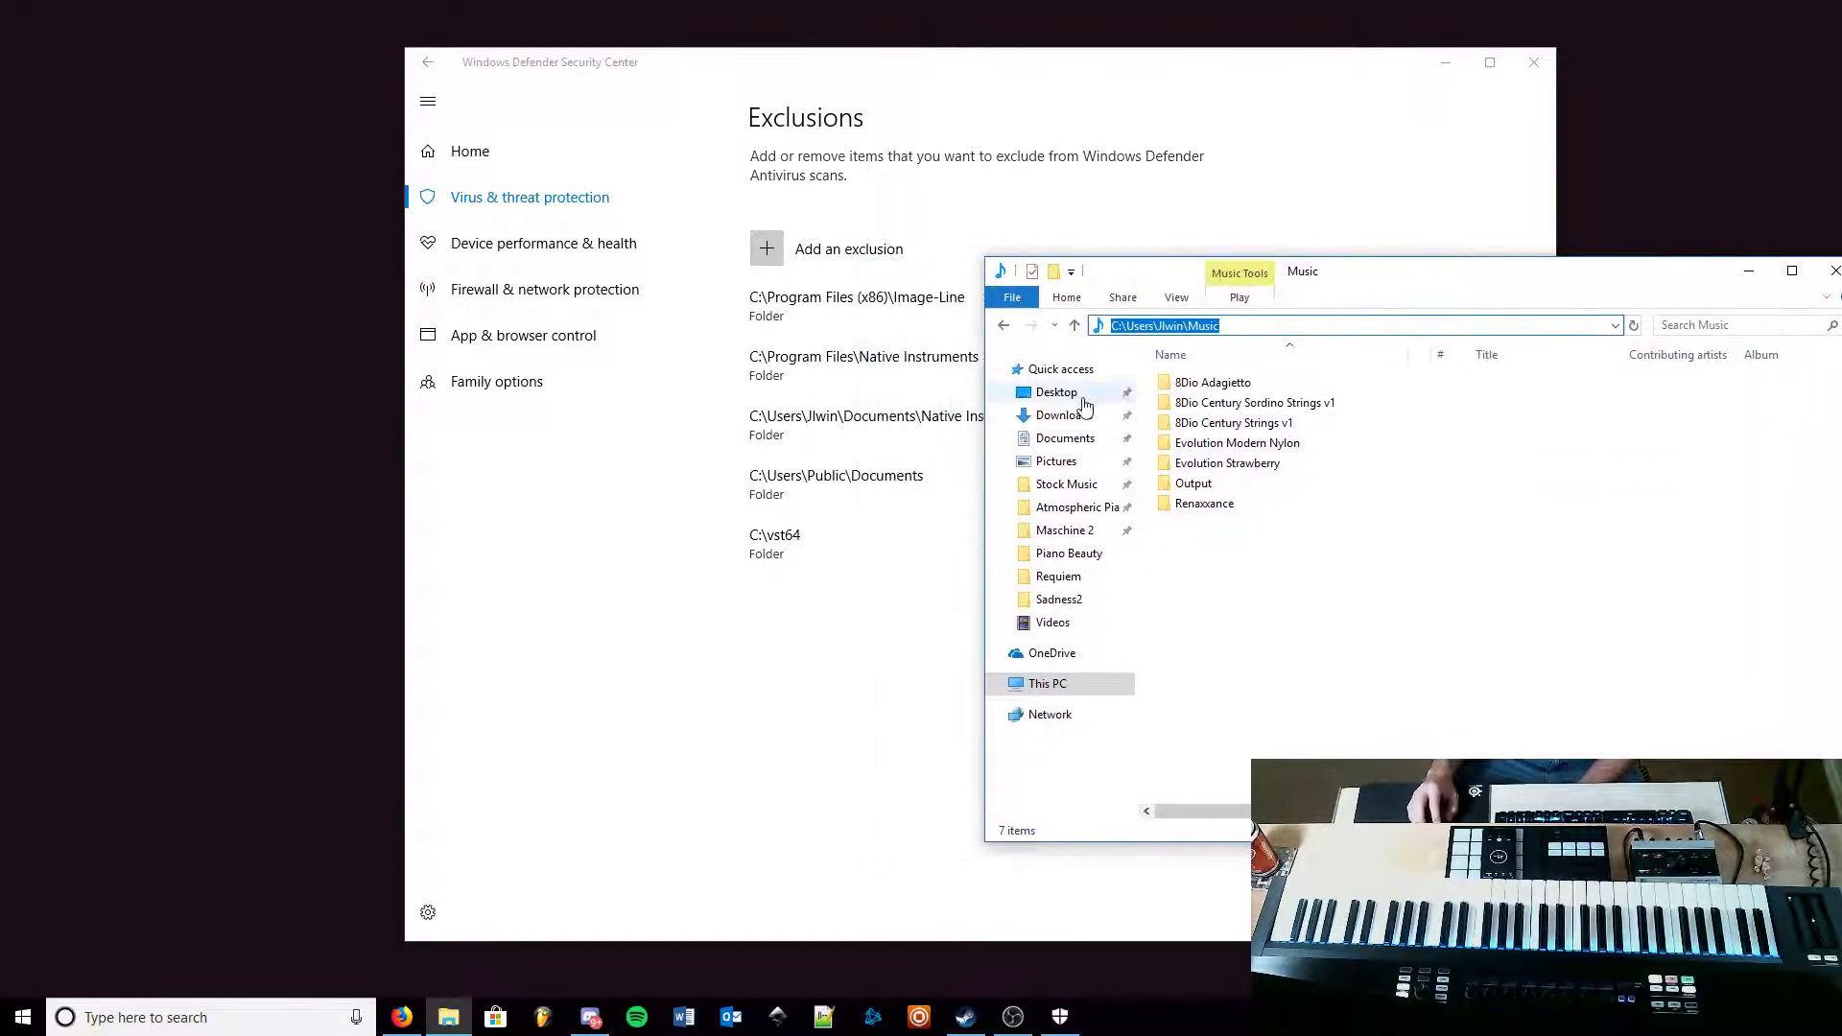
Step: Add the user's Music folder under This PC as a new folder exclusion
{"action": "left_click", "coordinate": [854, 259]}
{"action": "left_click", "coordinate": [838, 261]}
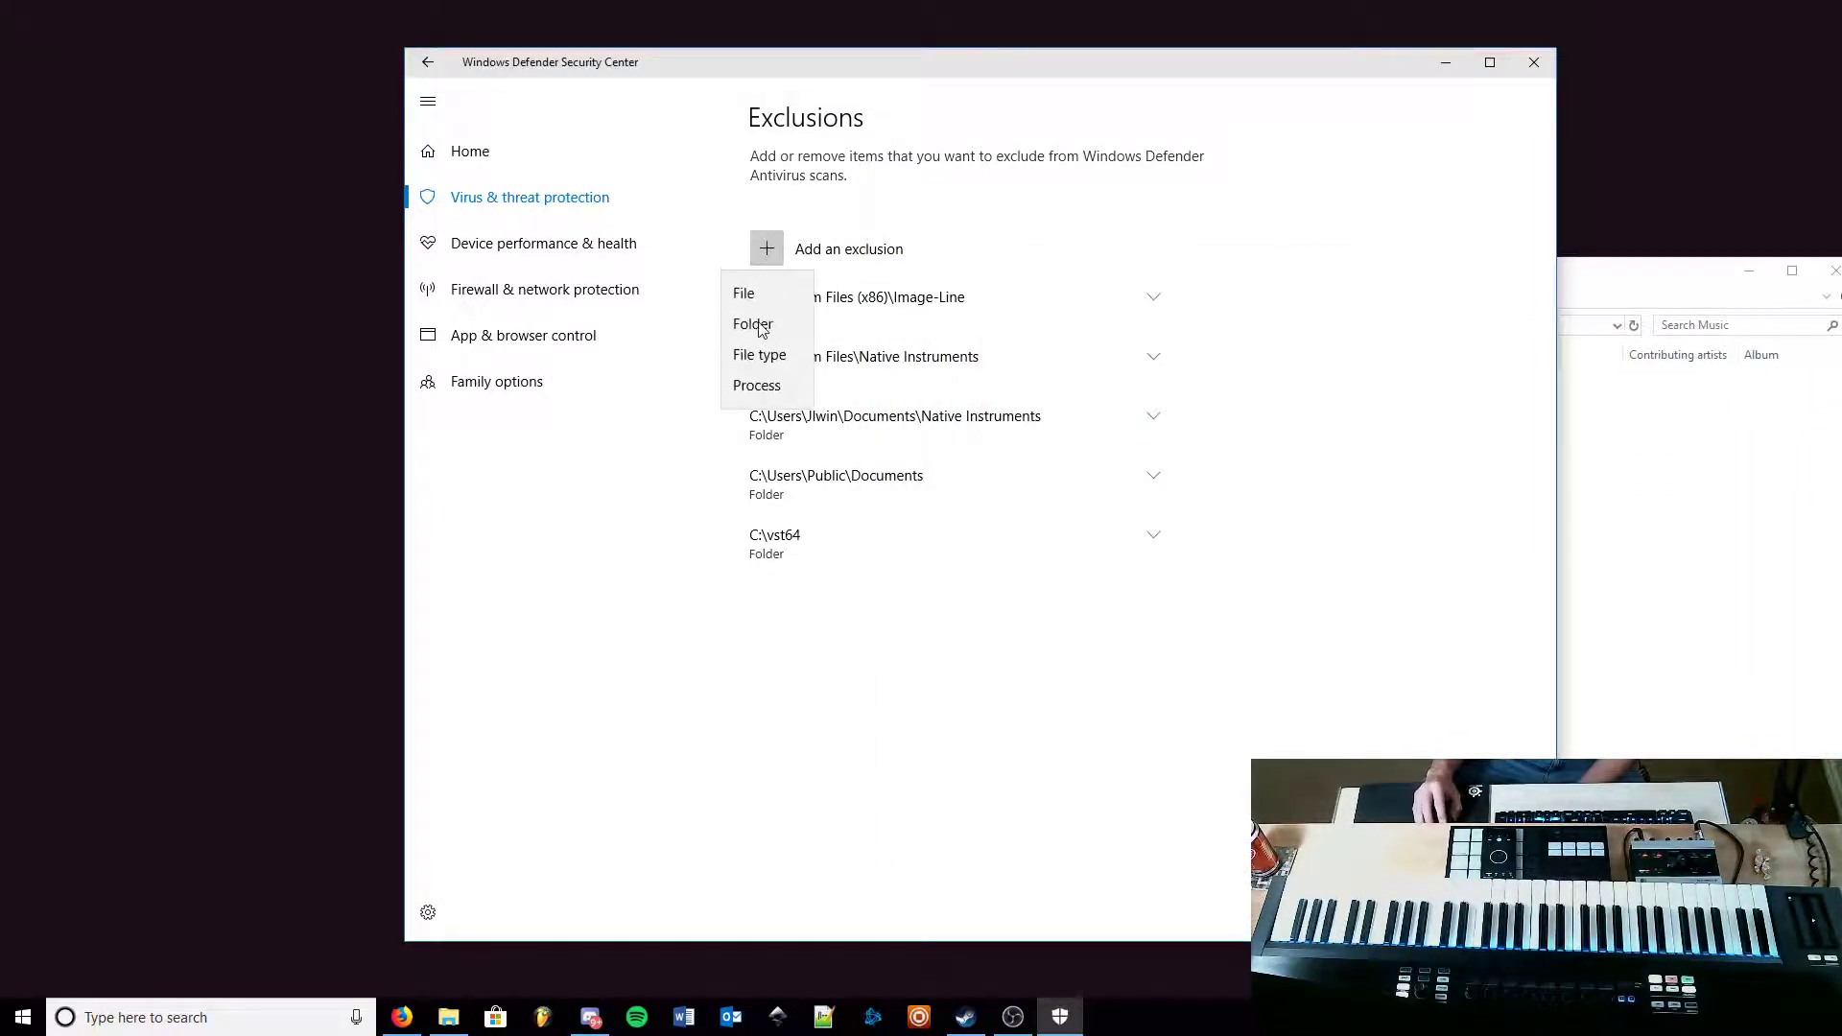
{"action": "left_click", "coordinate": [754, 325]}
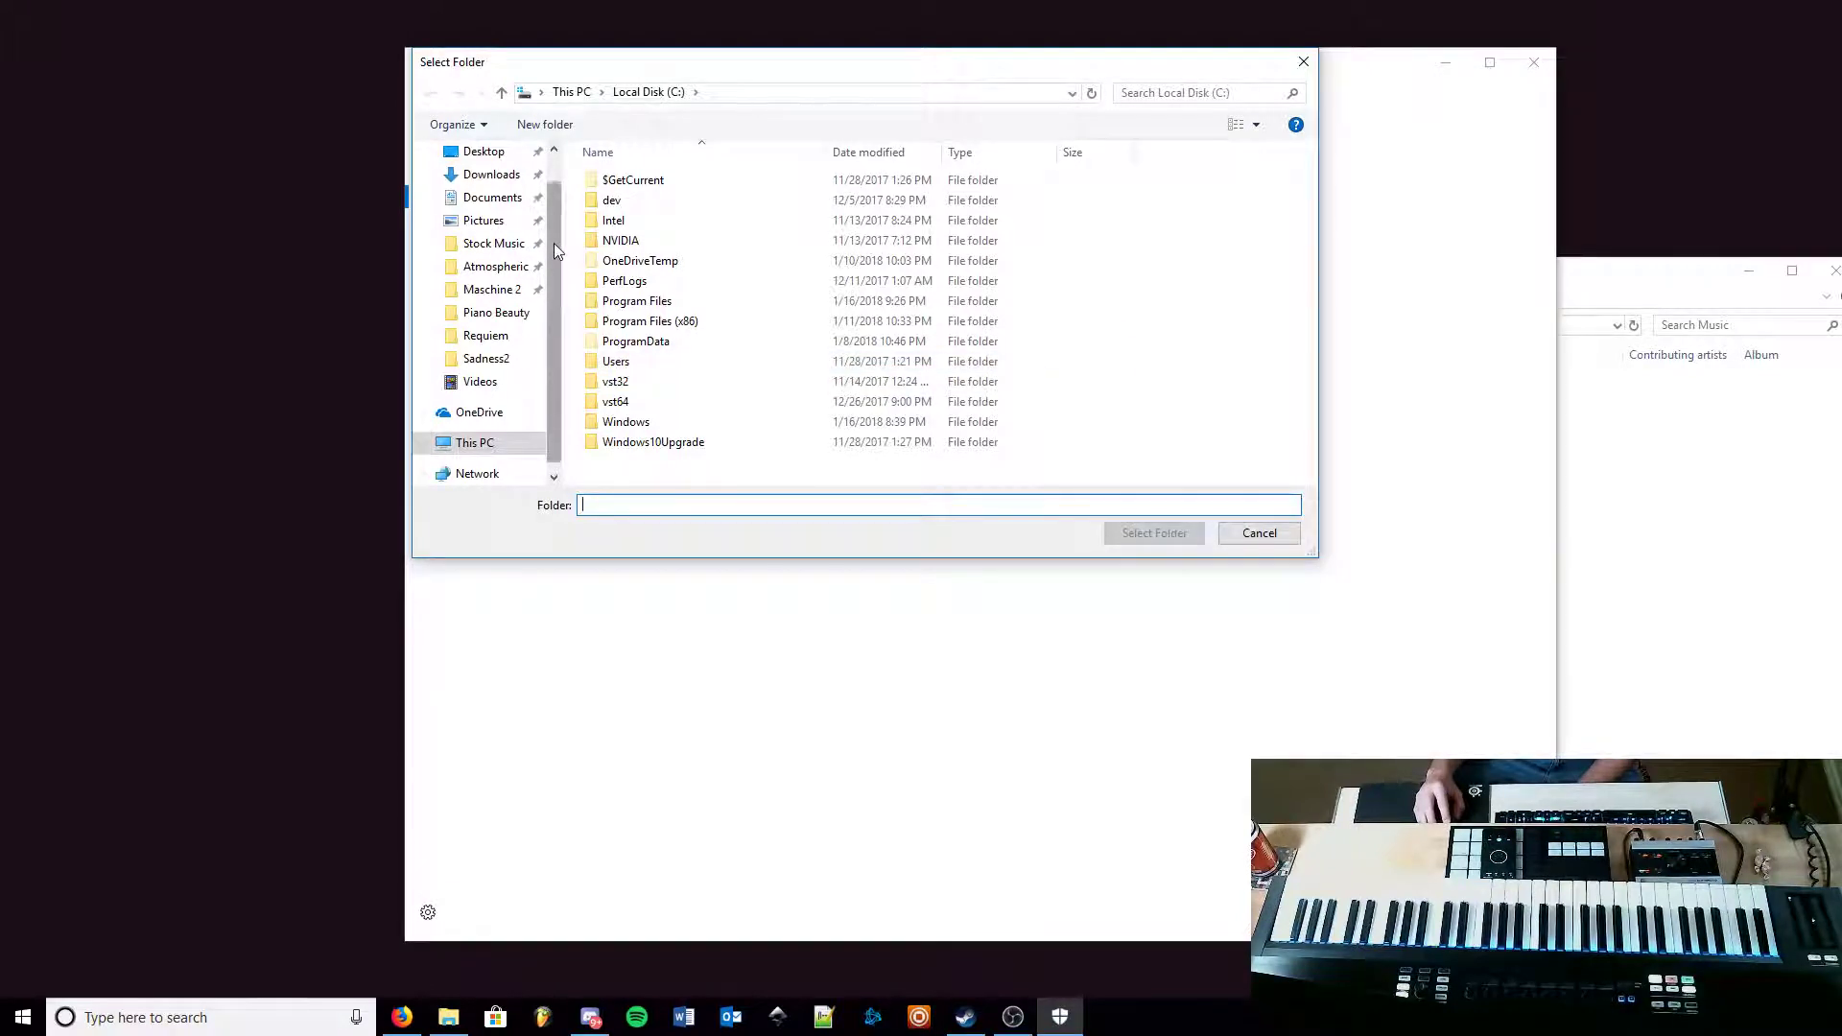
{"action": "left_click_drag", "start_coordinate": [556, 252], "coordinate": [558, 267]}
{"action": "left_click", "coordinate": [470, 428]}
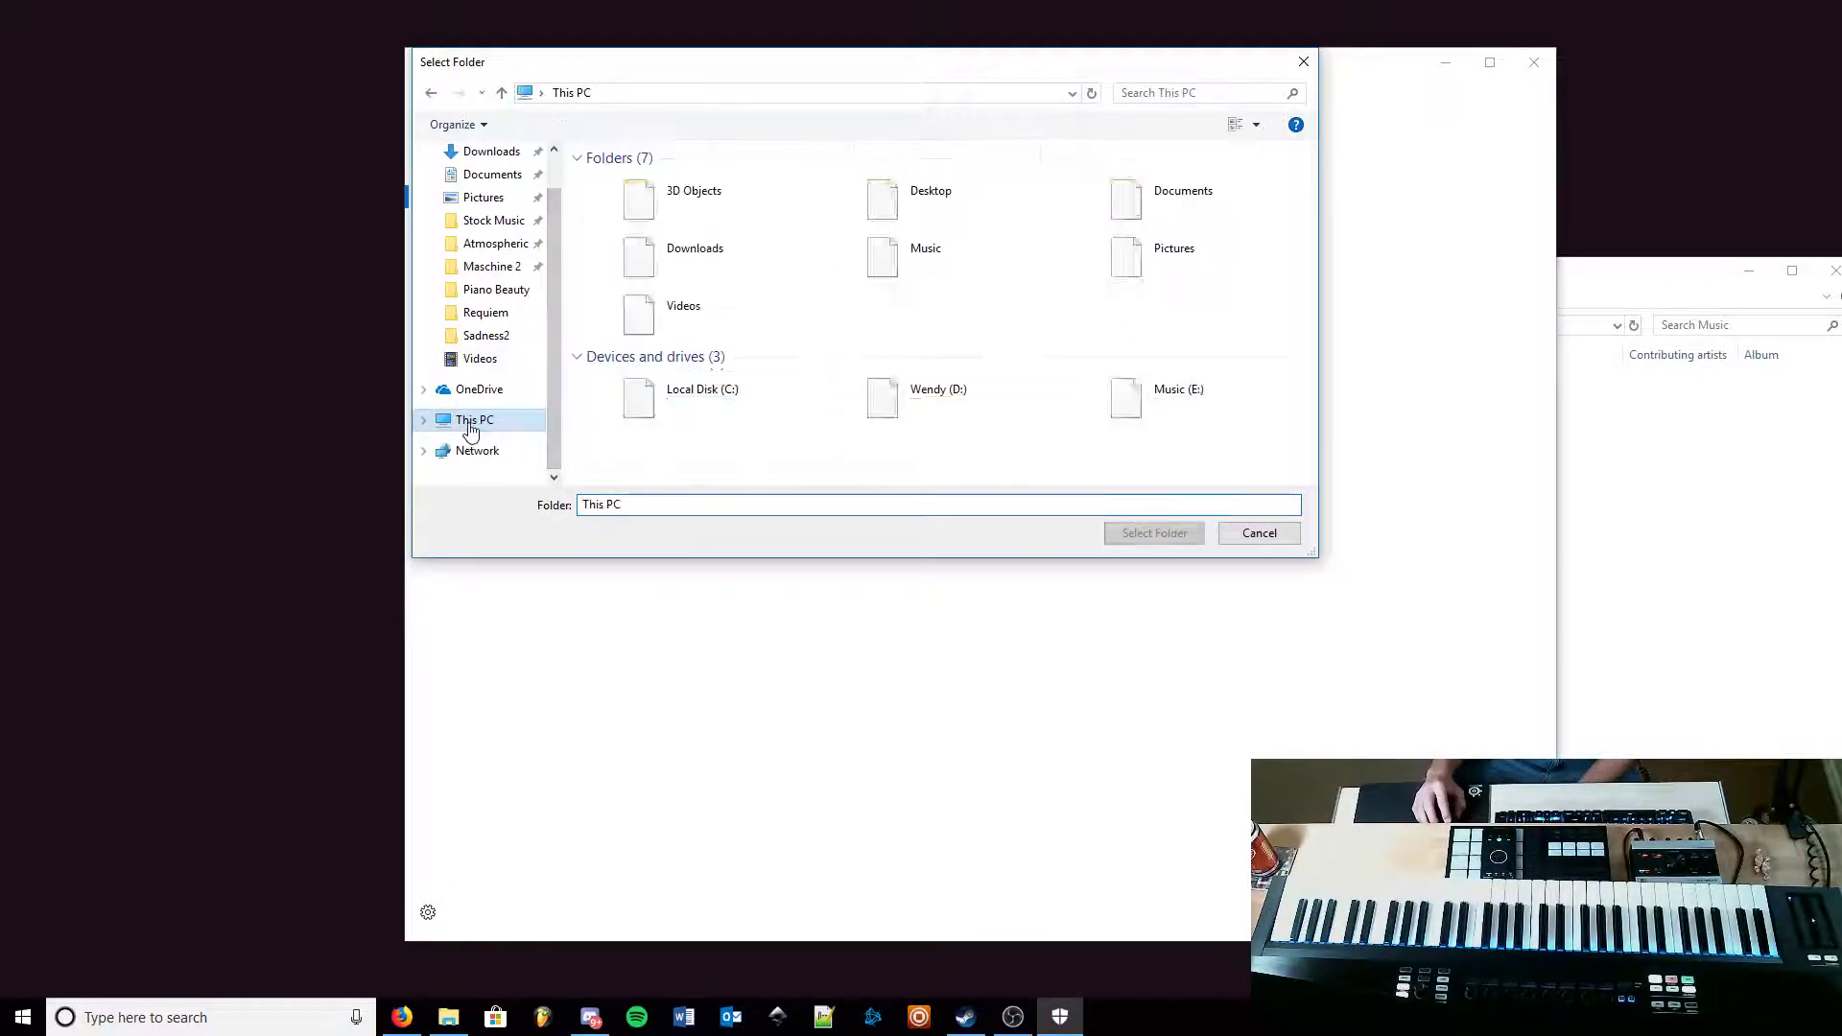
{"action": "double_click", "coordinate": [929, 256]}
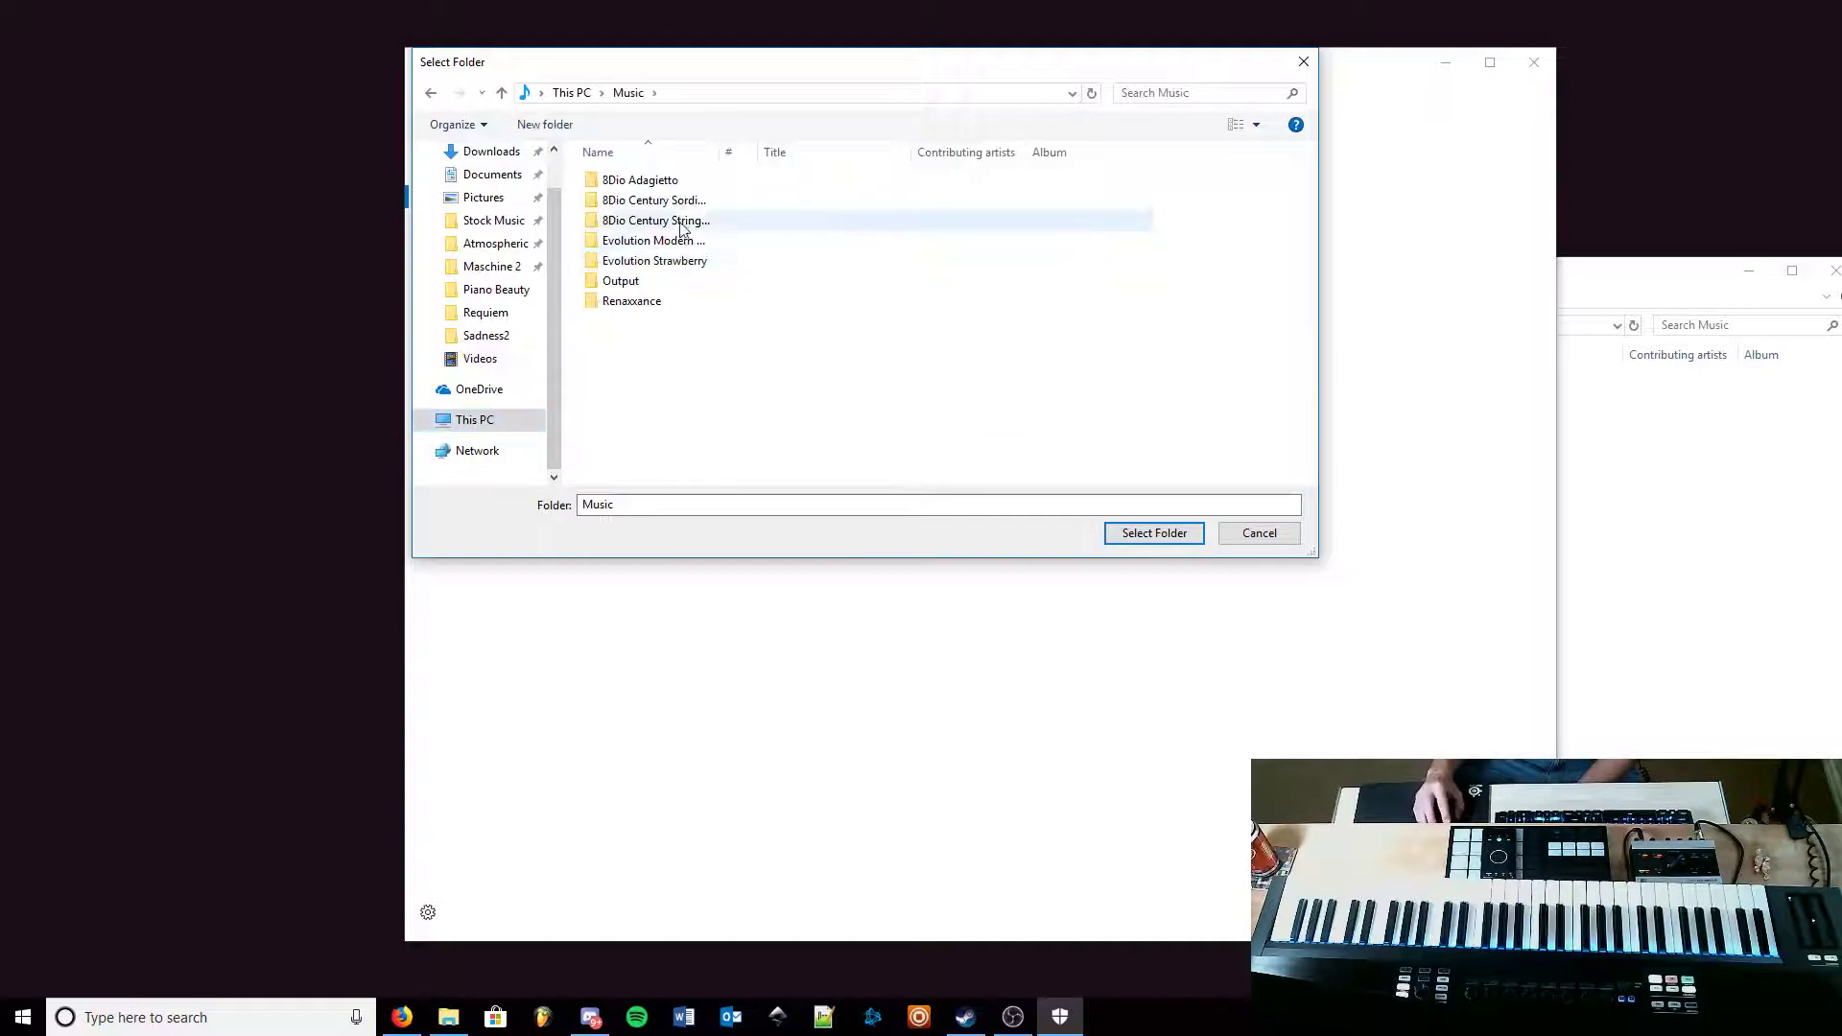
{"action": "left_click", "coordinate": [752, 94]}
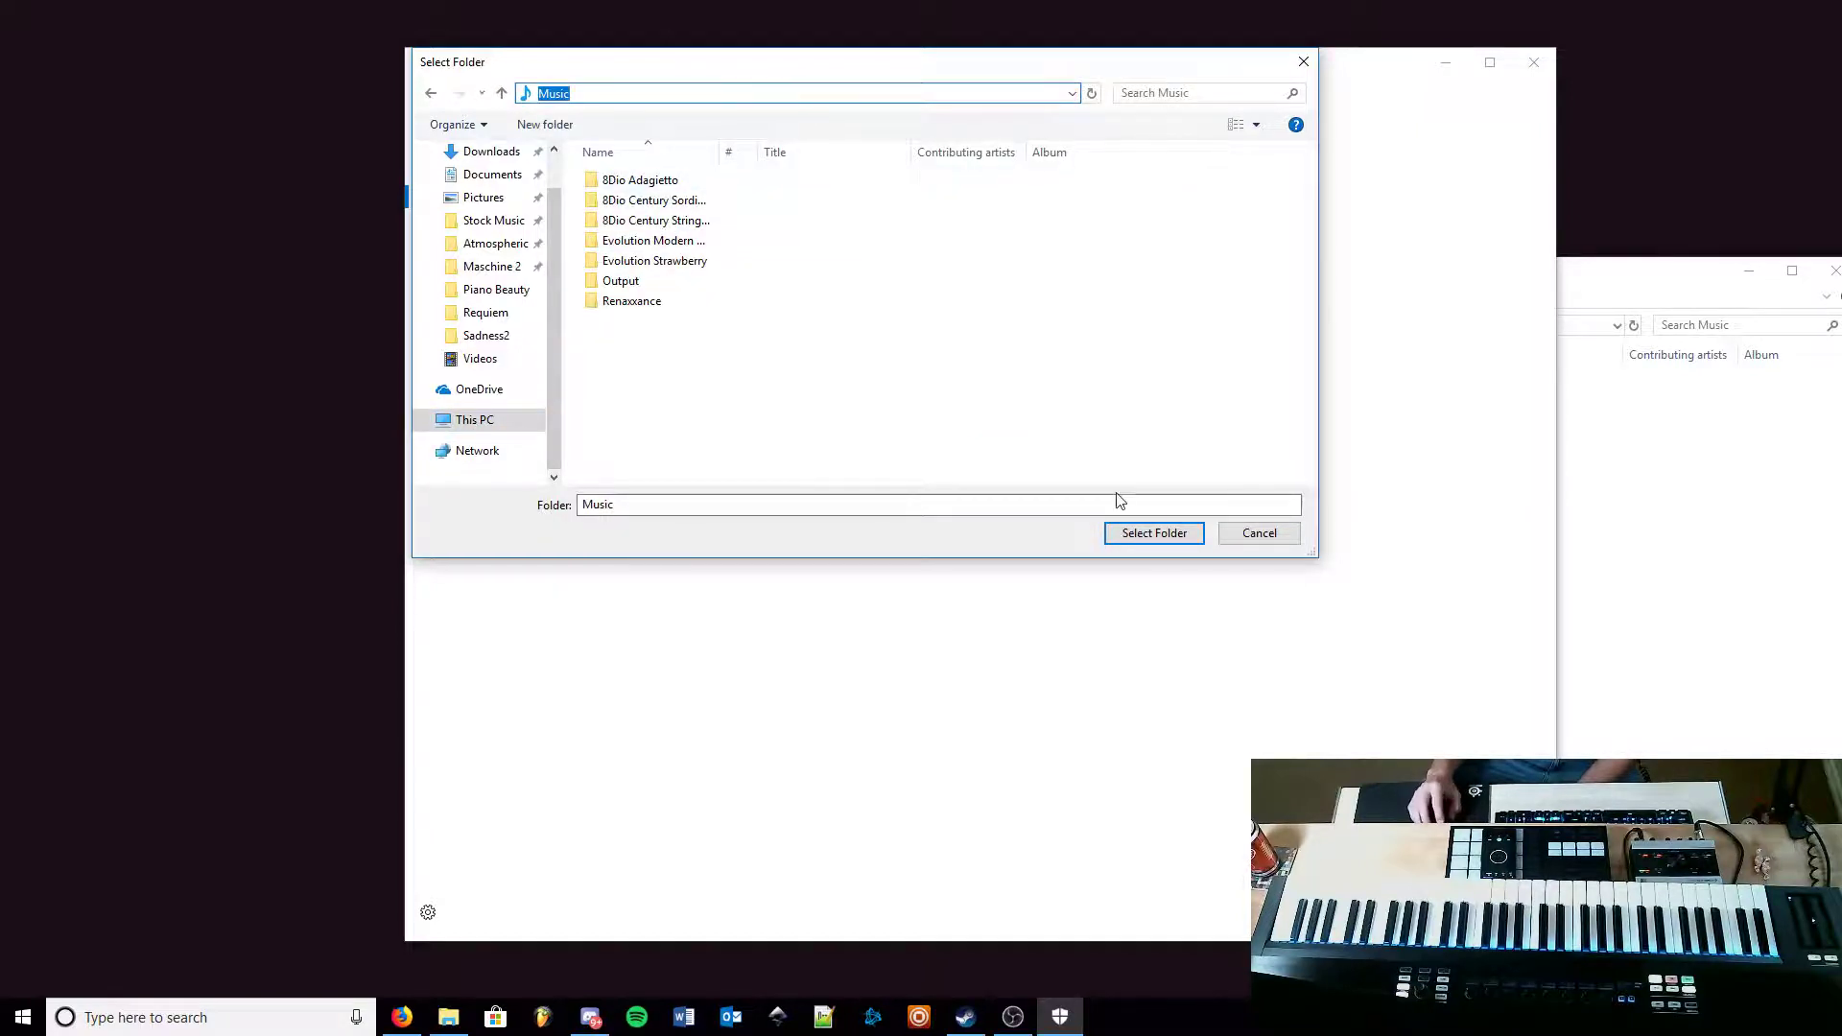
{"action": "left_click", "coordinate": [1142, 534]}
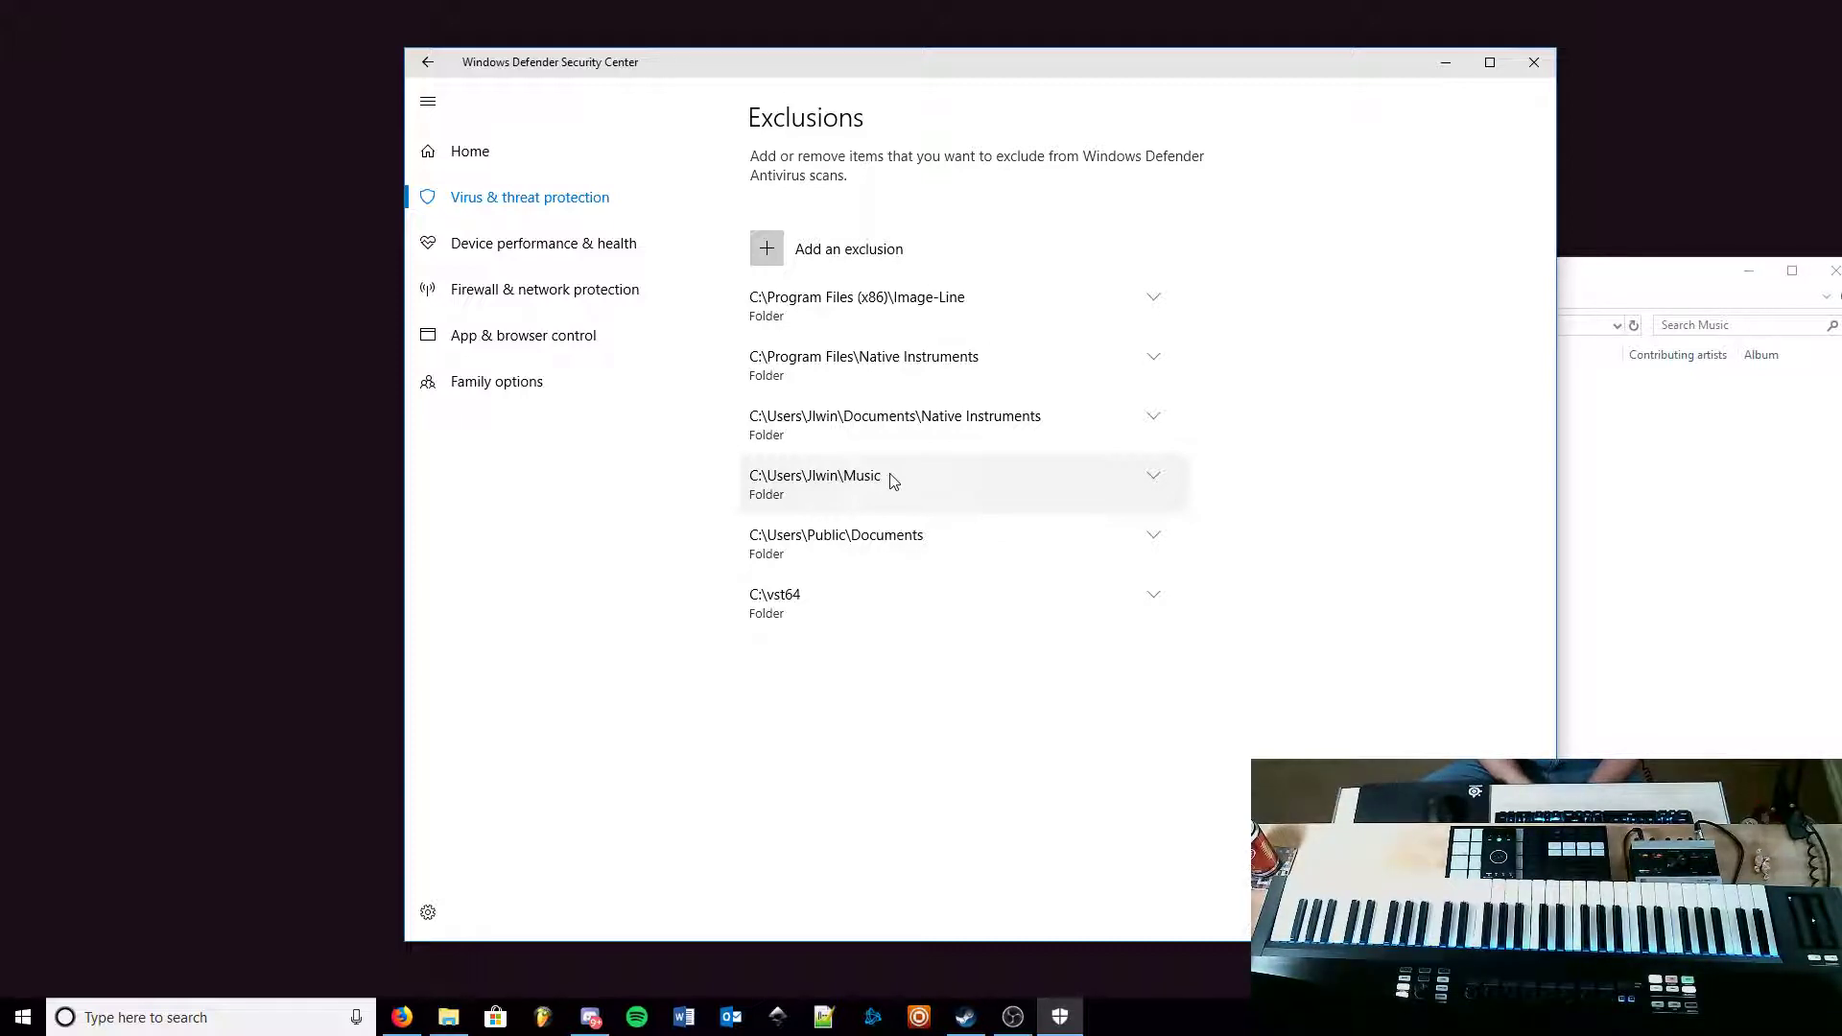
{"action": "left_click", "coordinate": [1644, 437]}
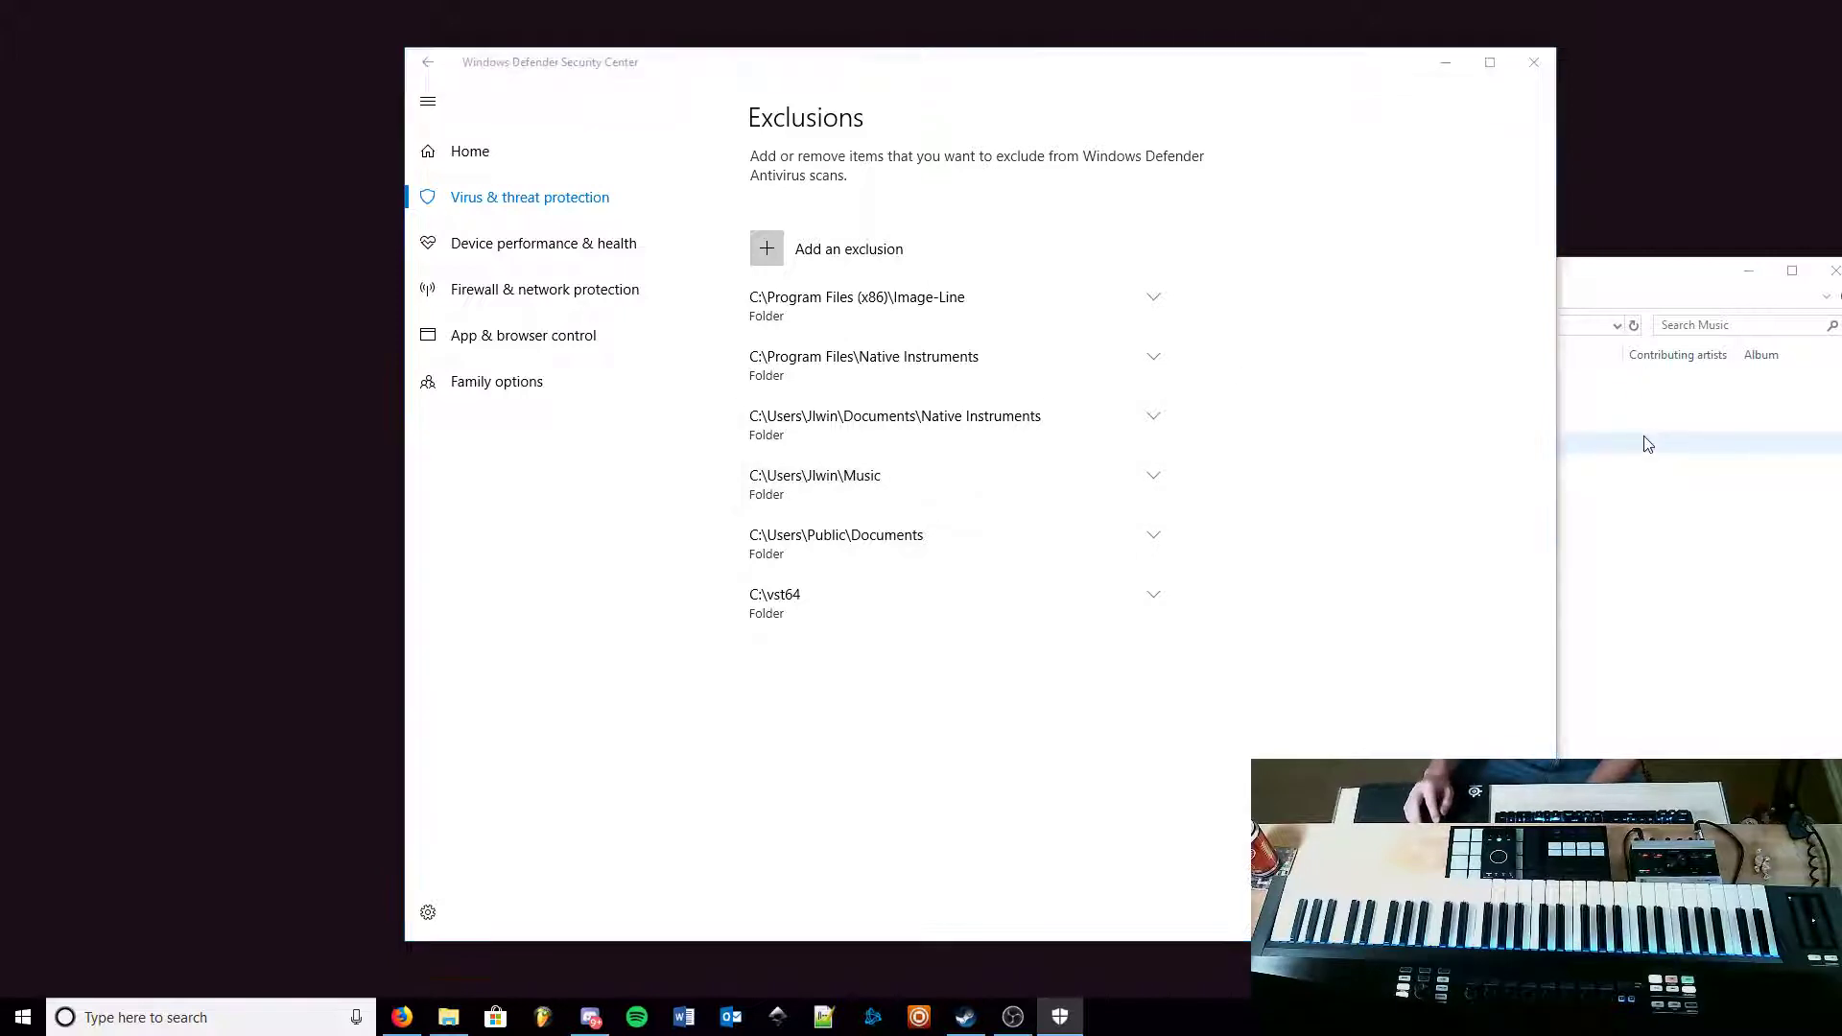
{"action": "left_click", "coordinate": [1504, 506]}
{"action": "left_click", "coordinate": [1506, 531]}
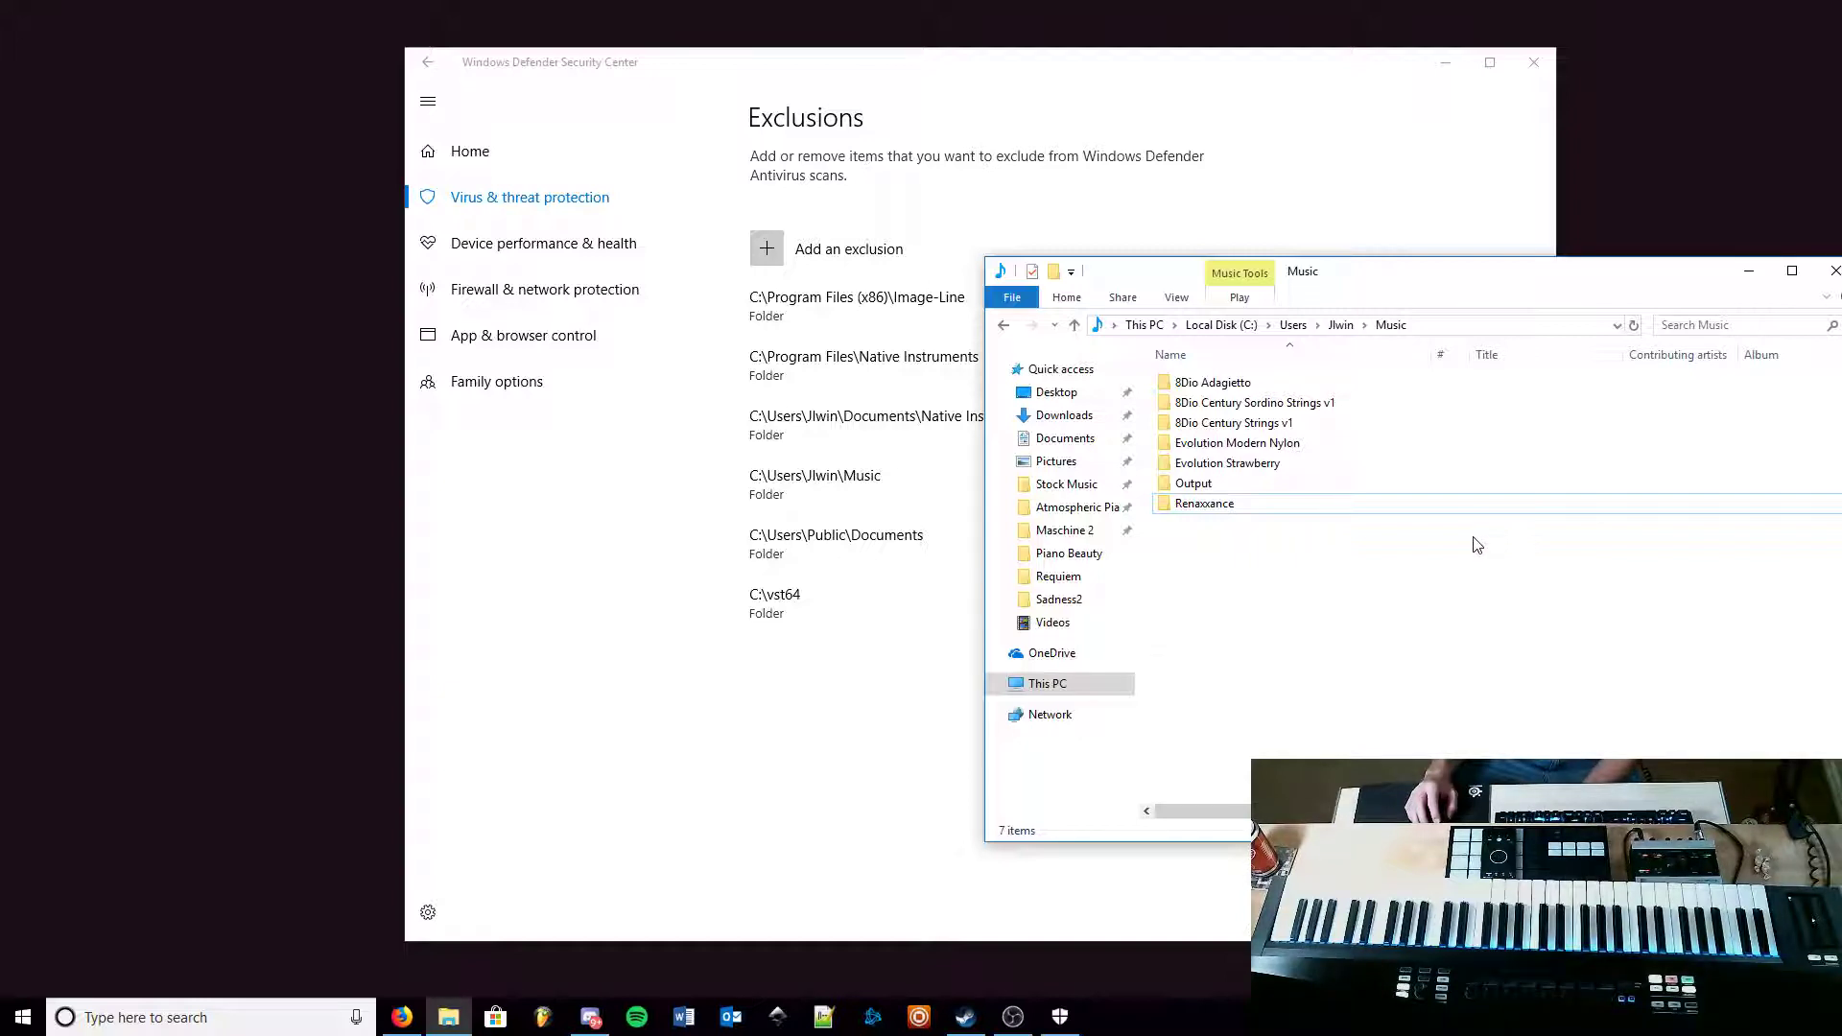
{"action": "left_click_drag", "start_coordinate": [1651, 269], "coordinate": [1582, 259]}
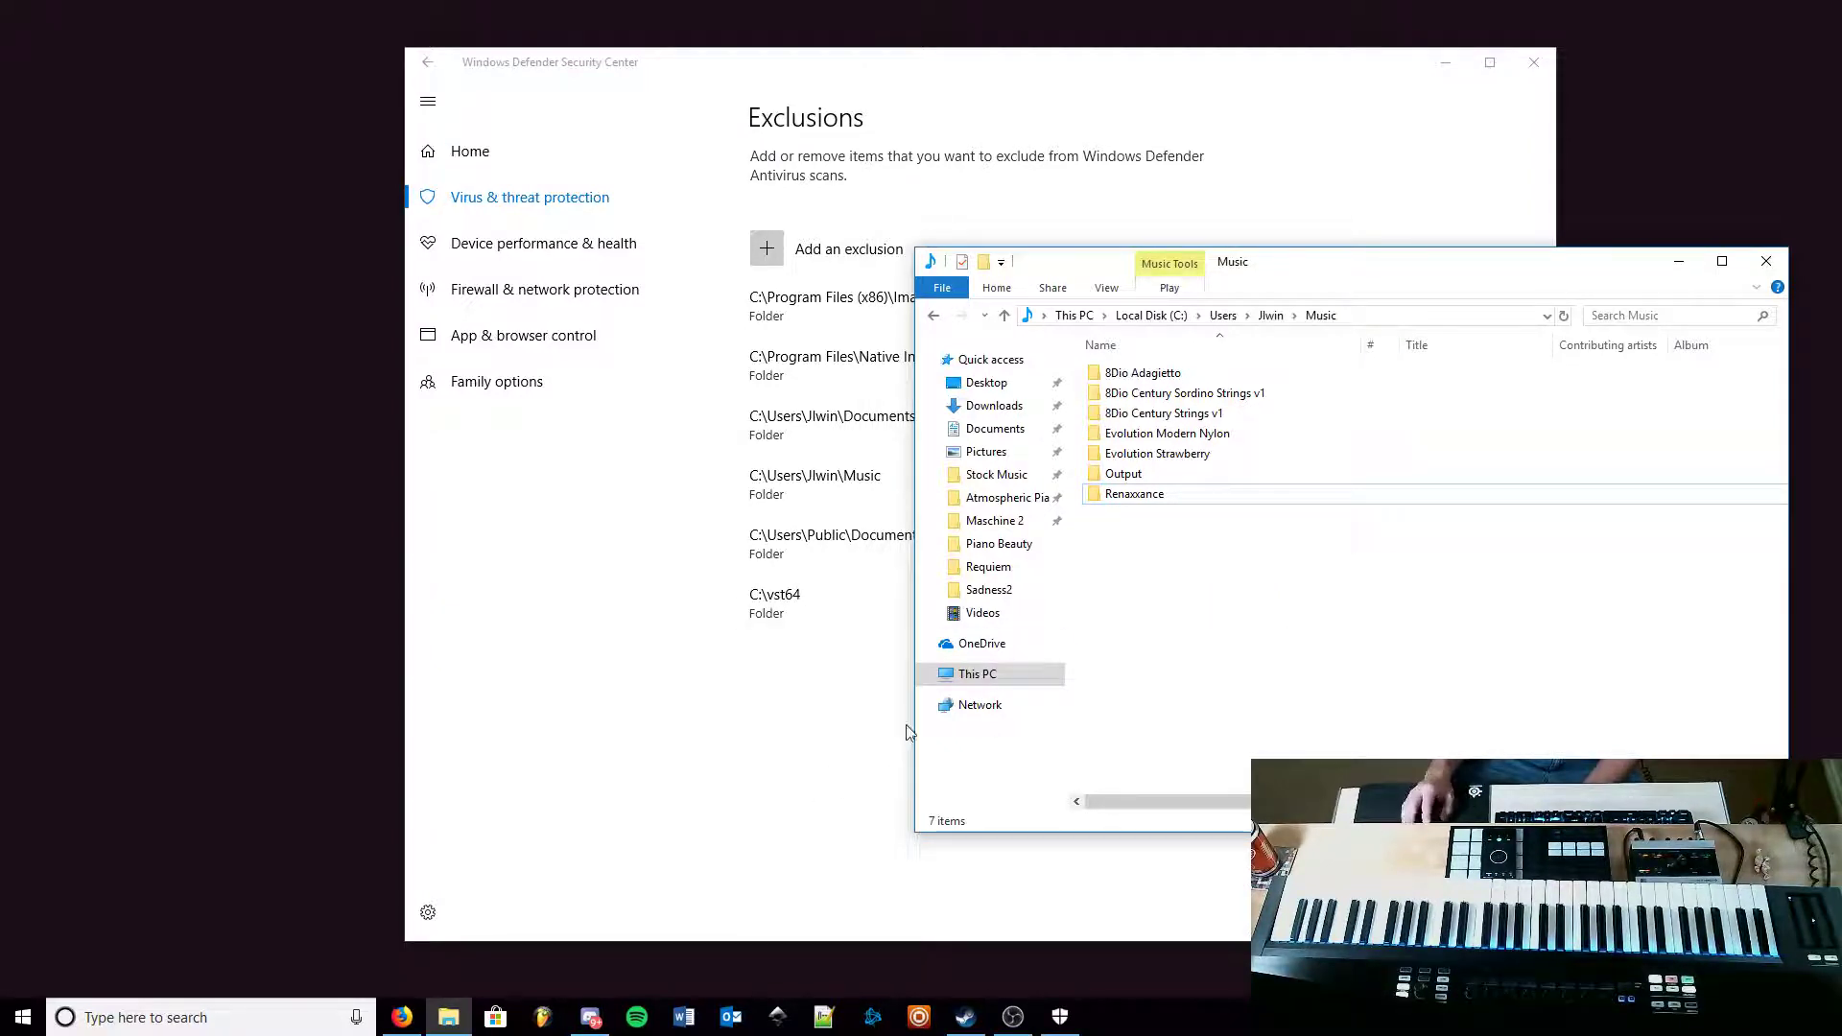
{"action": "left_click", "coordinate": [782, 773]}
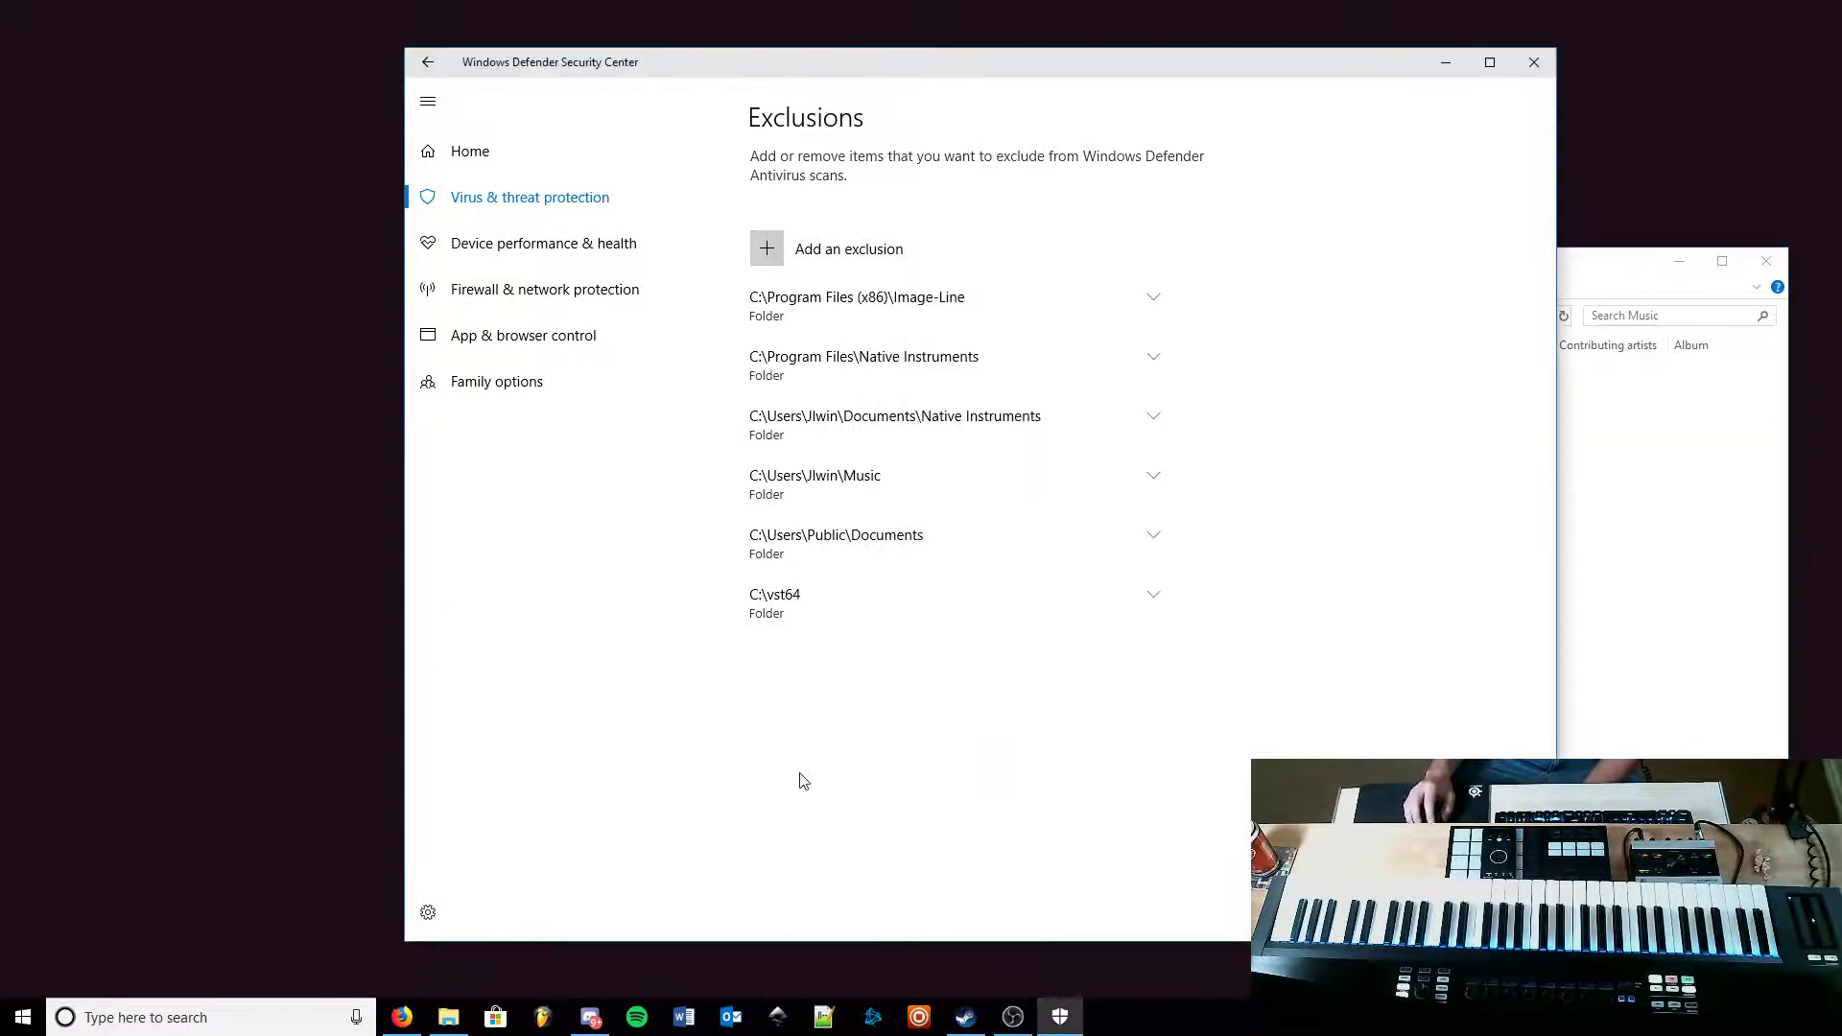
Step: Load a Kontakt 5 instrument into the FL Studio channel rack, then switch back to the exclusions list
{"action": "left_click", "coordinate": [548, 1023]}
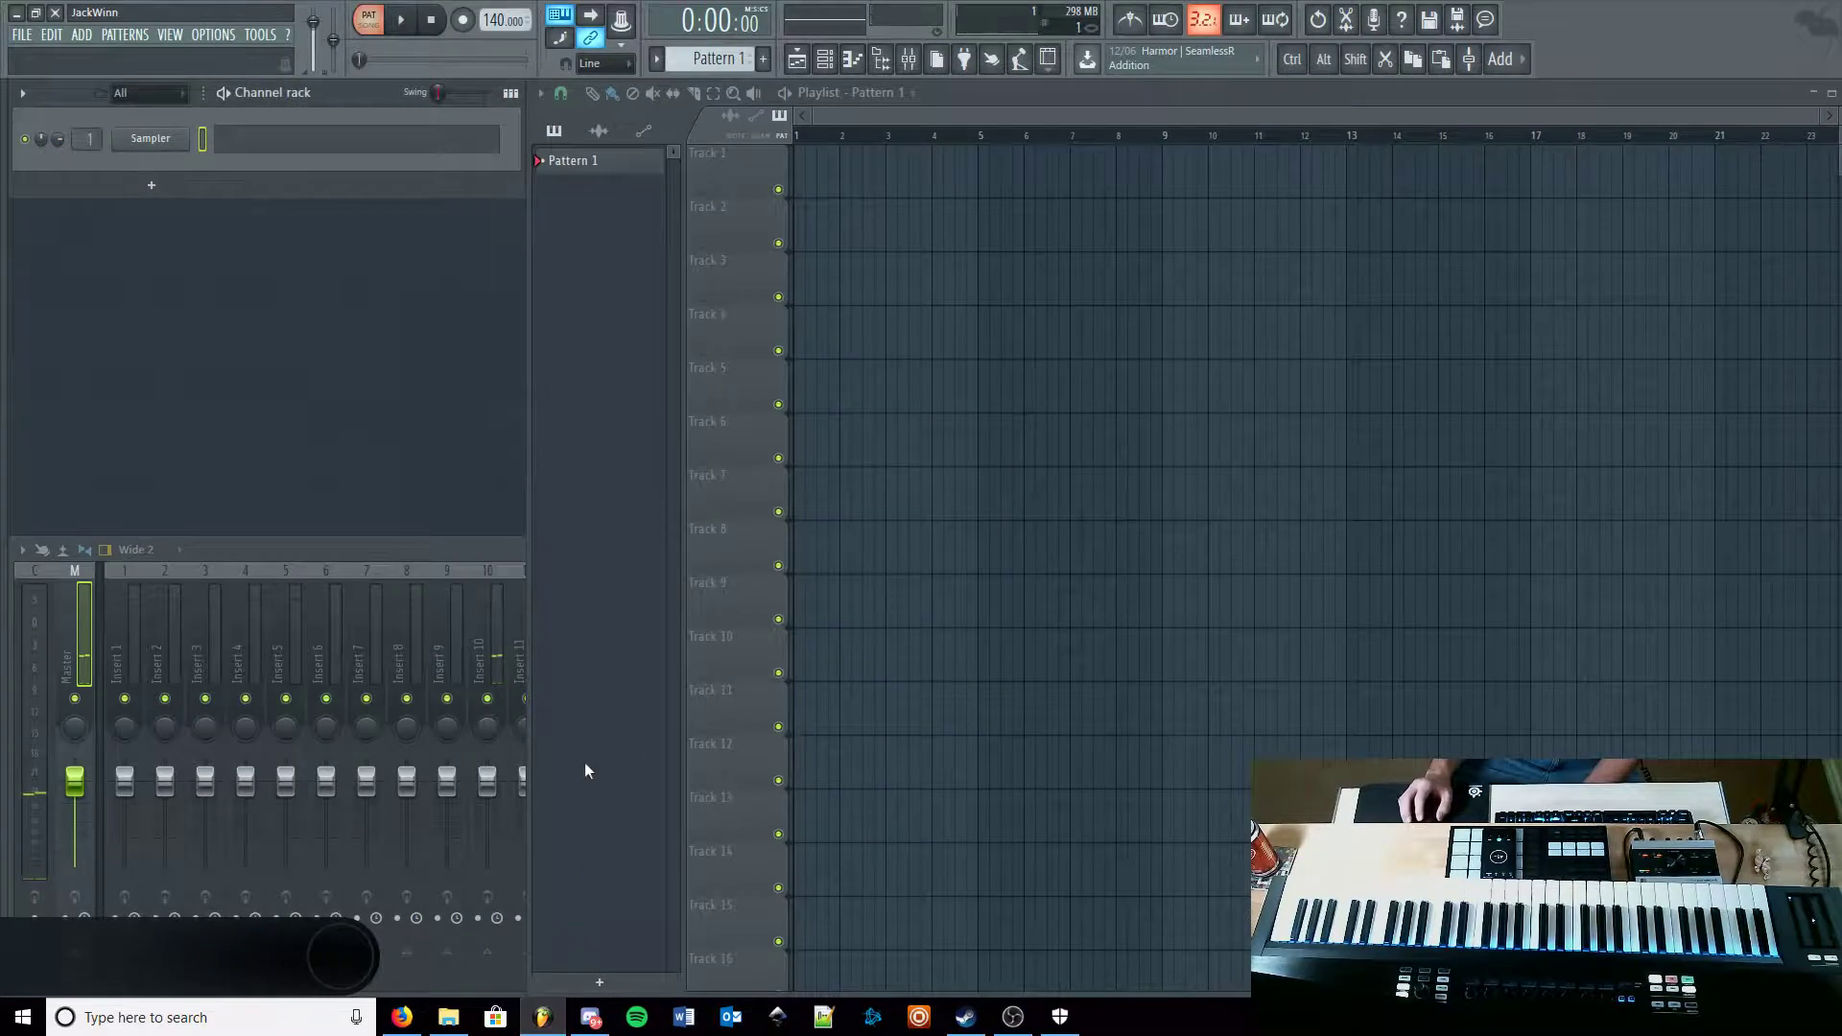
{"action": "middle_click", "coordinate": [207, 296]}
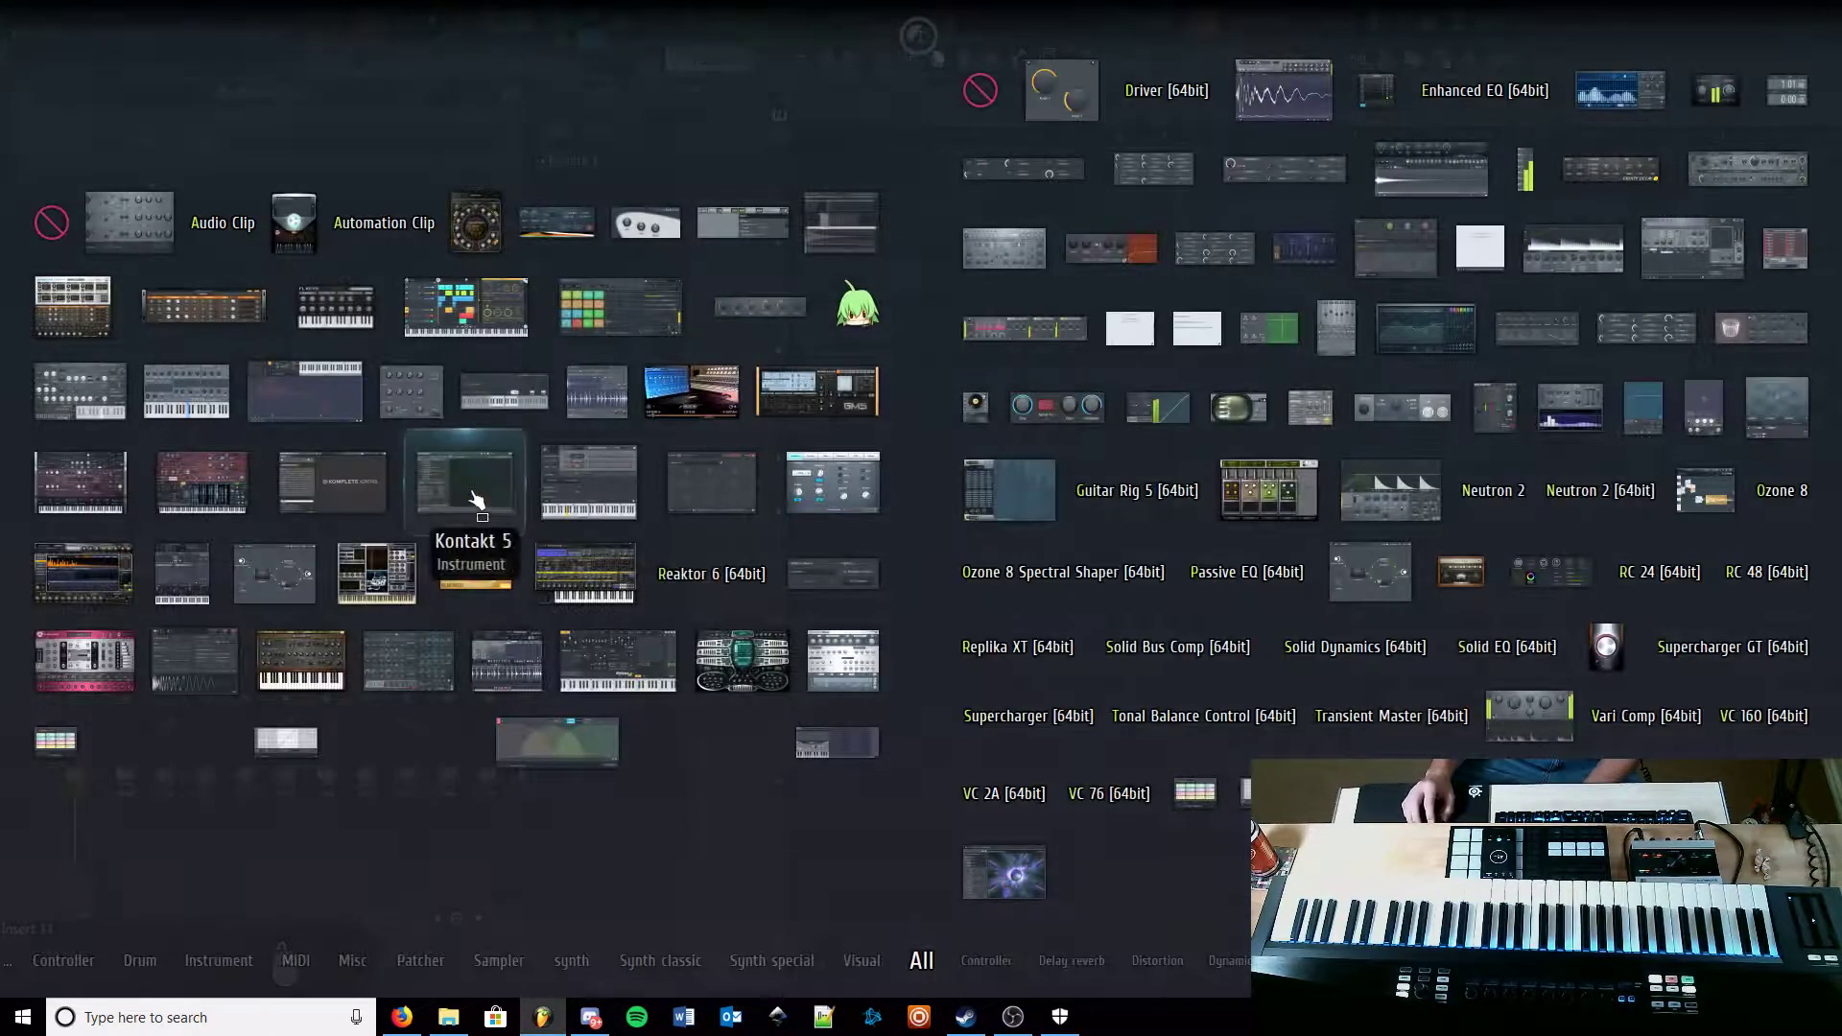
{"action": "left_click_drag", "start_coordinate": [451, 460], "coordinate": [175, 139]}
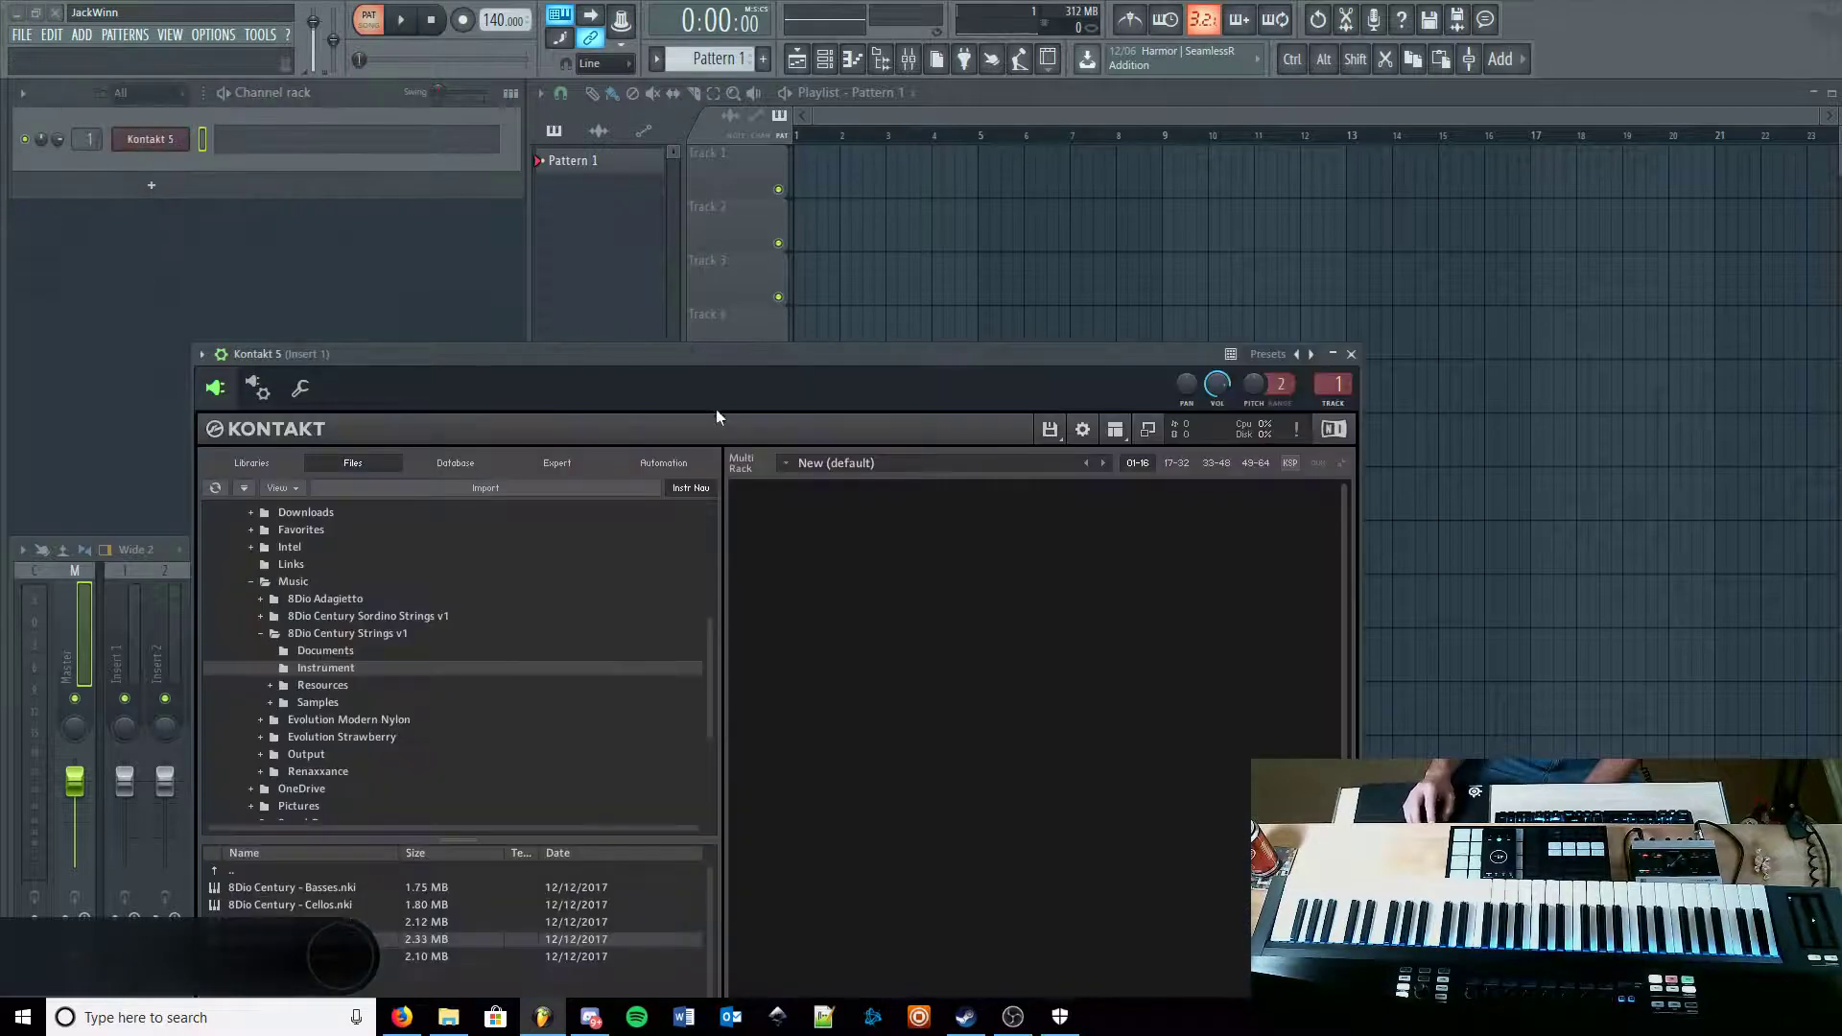
{"action": "left_click_drag", "start_coordinate": [724, 354], "coordinate": [753, 79]}
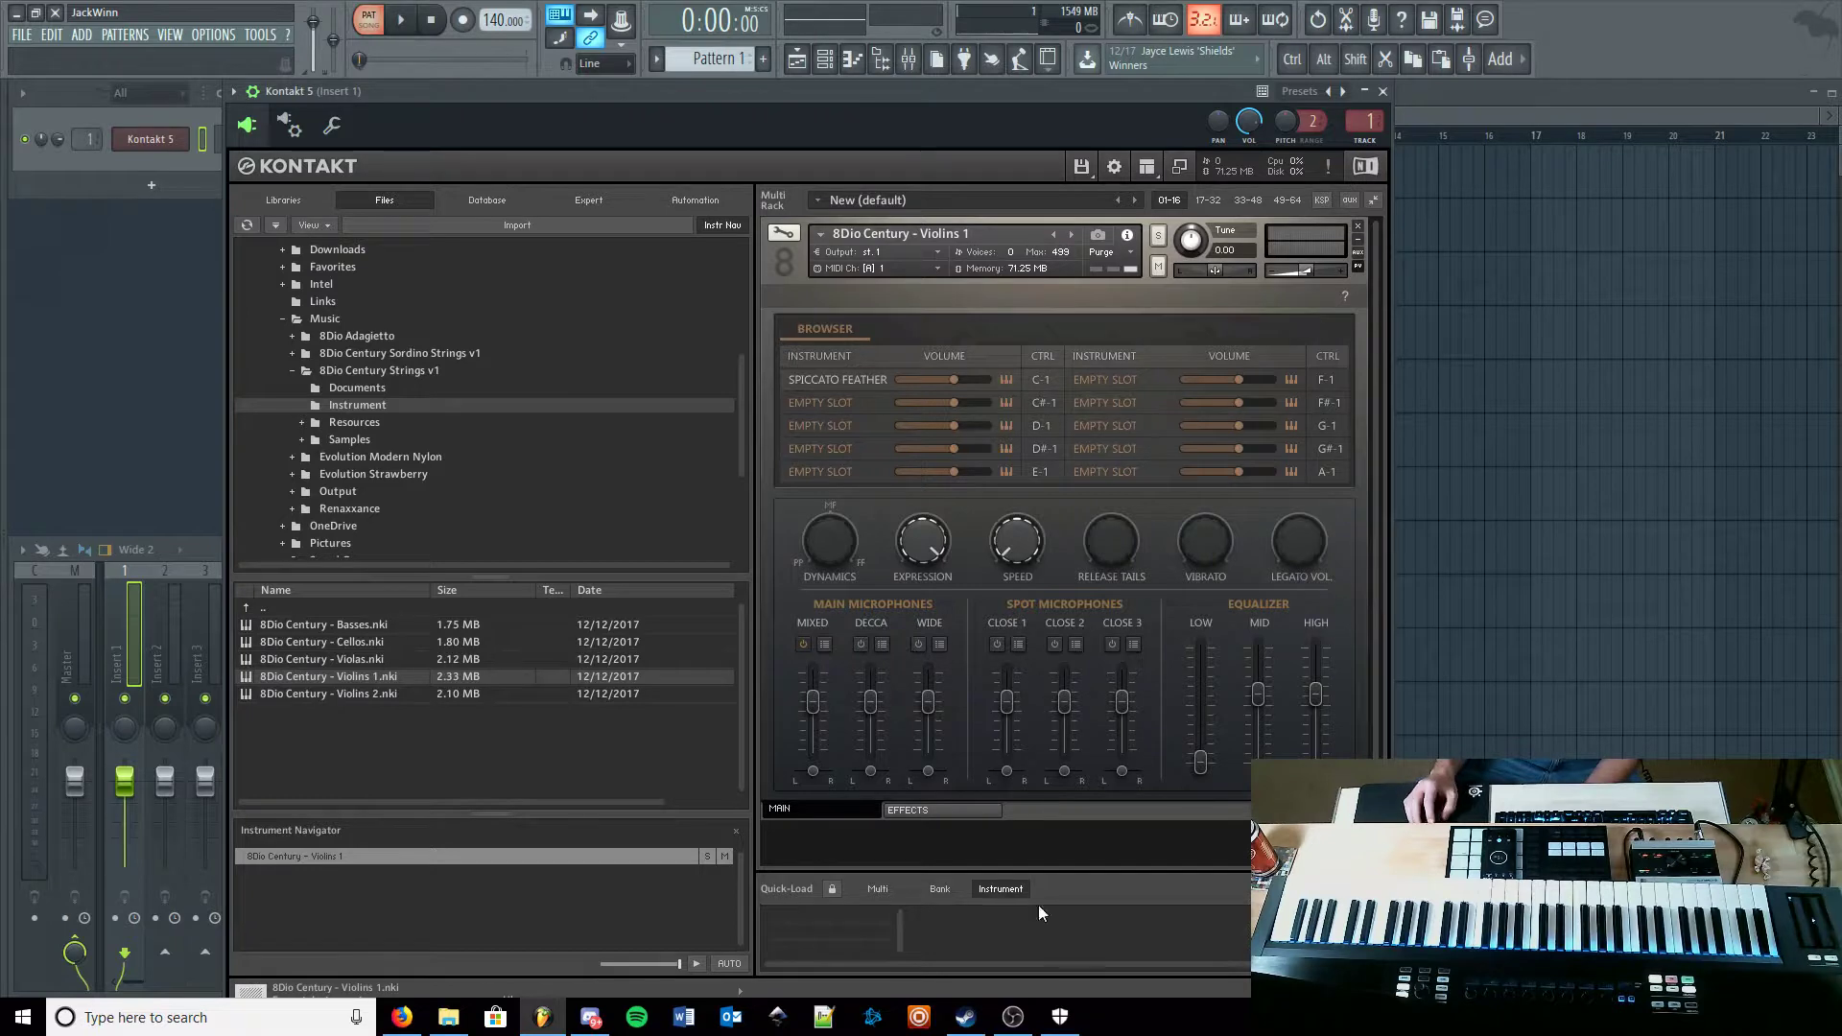
{"action": "left_click", "coordinate": [1060, 1016]}
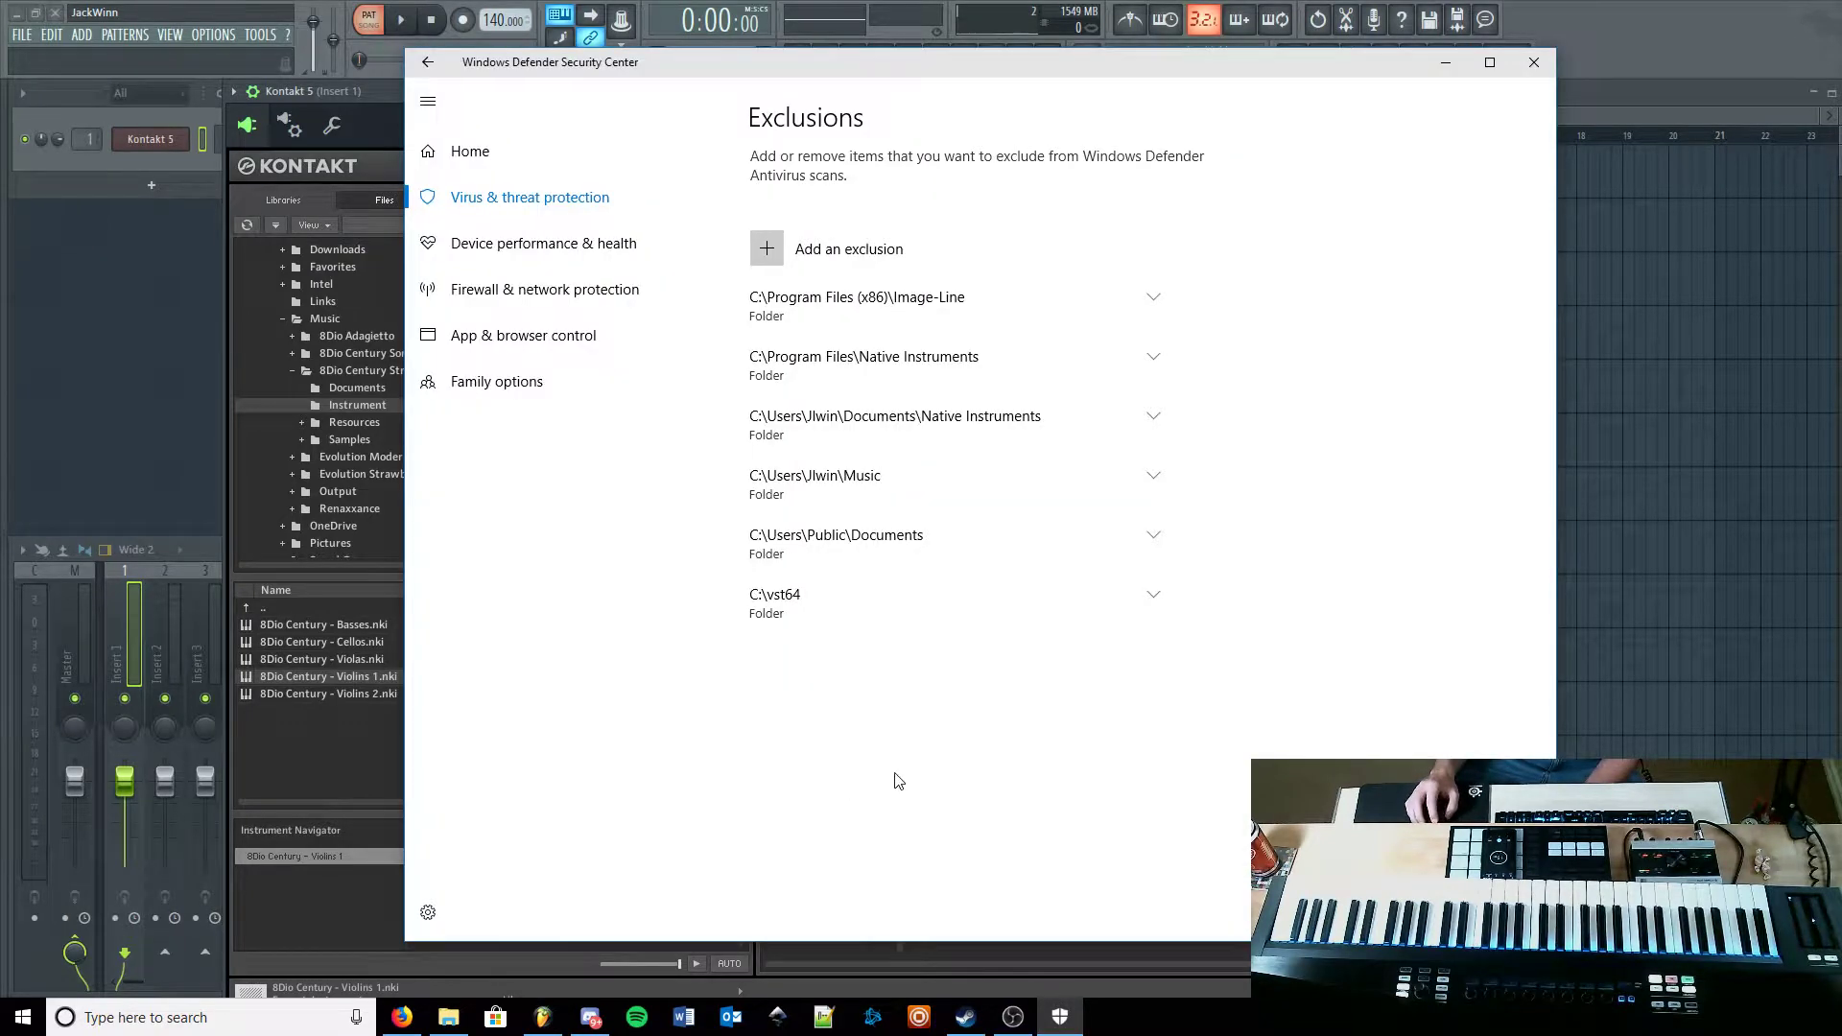